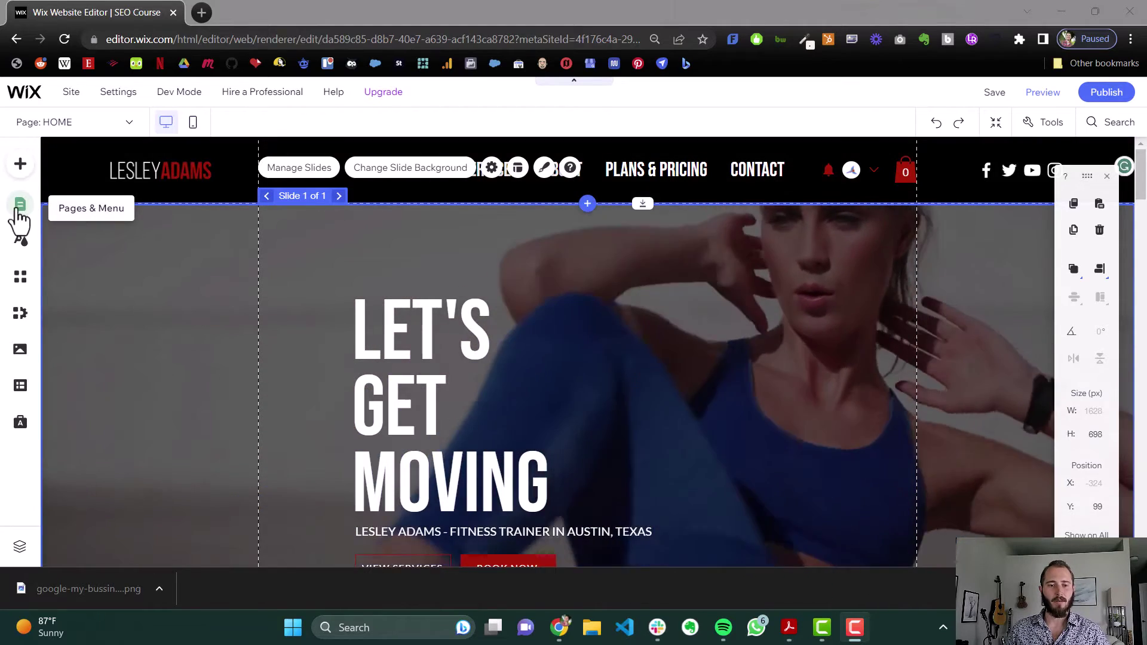
In the HOME page's Advanced SEO settings, start a new structured data markup entry
left_click(23, 205)
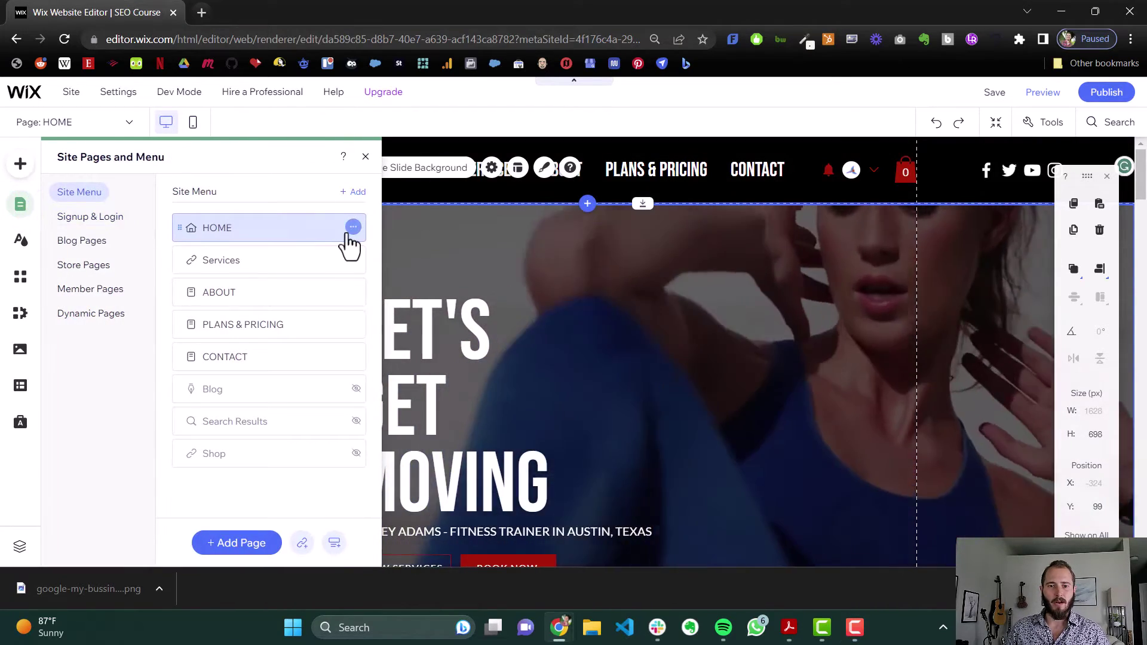
left_click(353, 227)
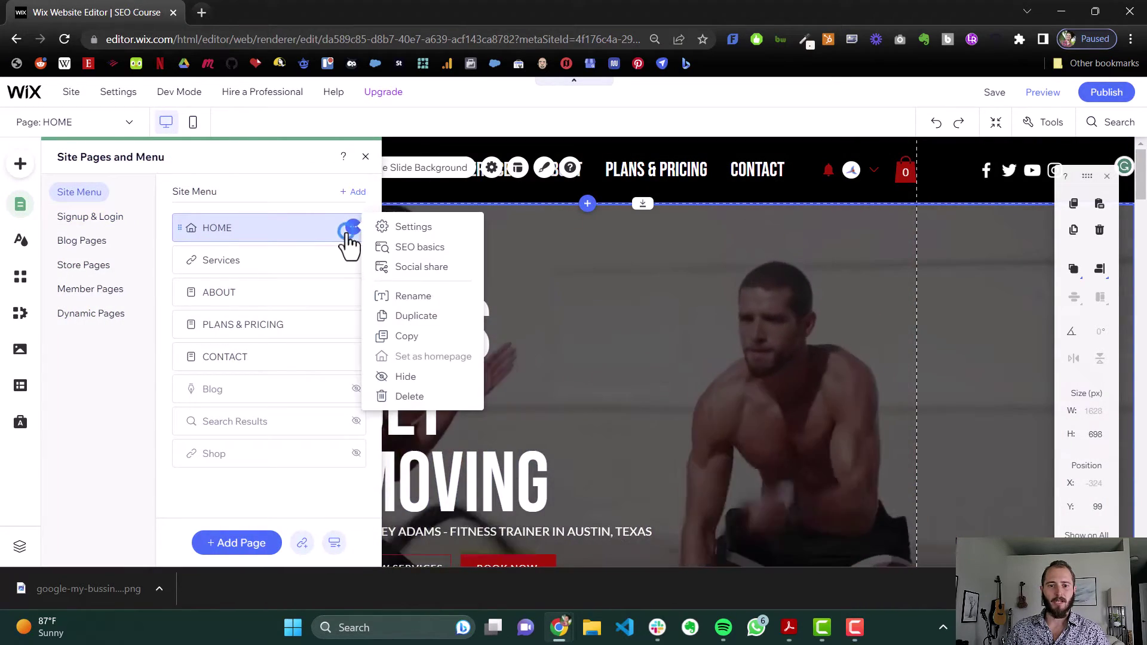
left_click(401, 247)
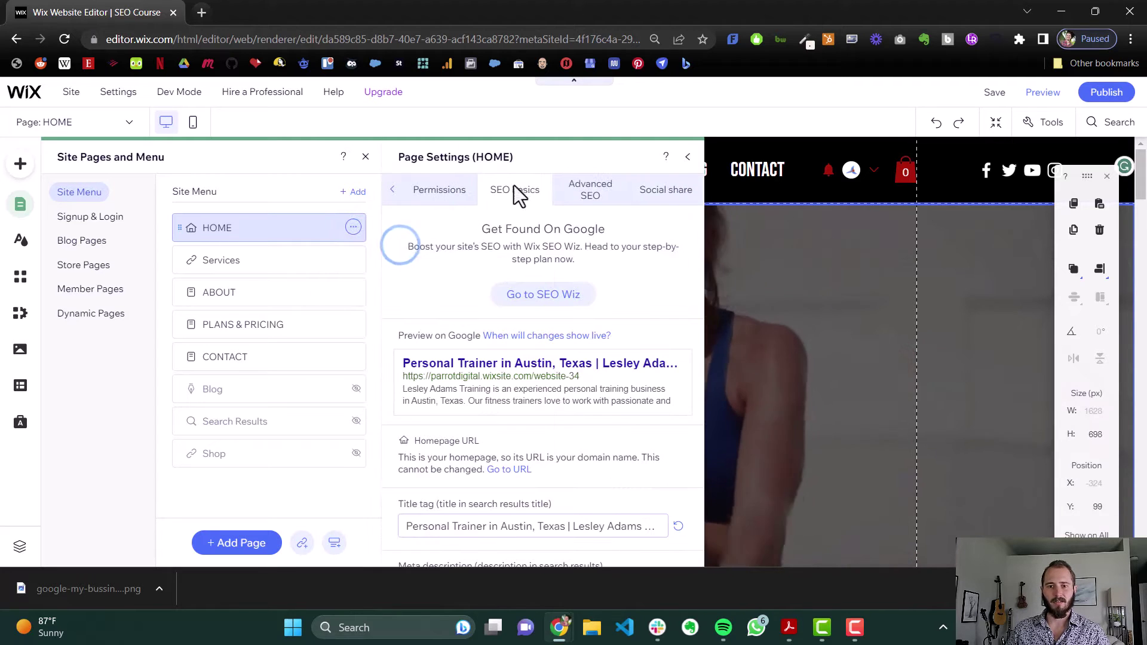
left_click(583, 191)
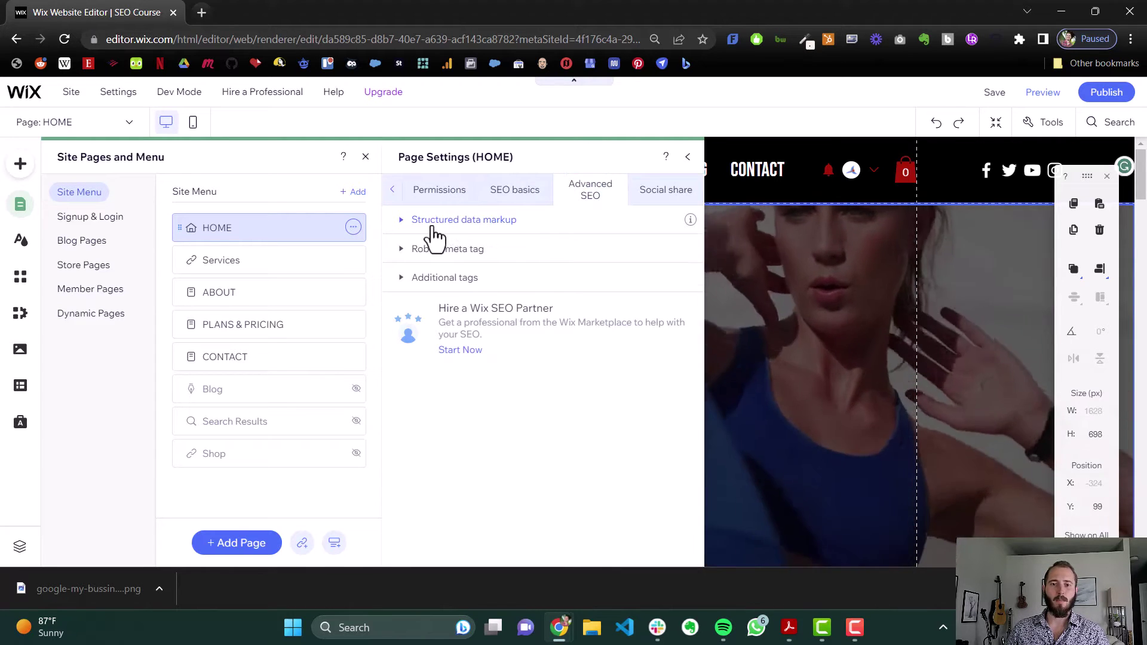
left_click(434, 227)
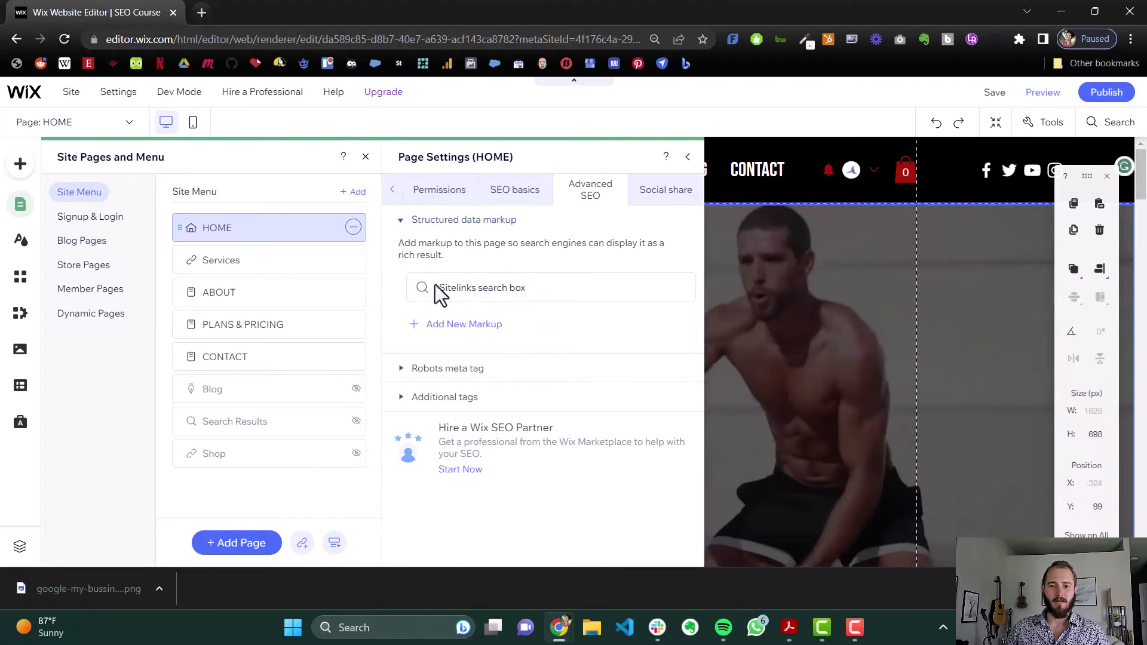
left_click(476, 331)
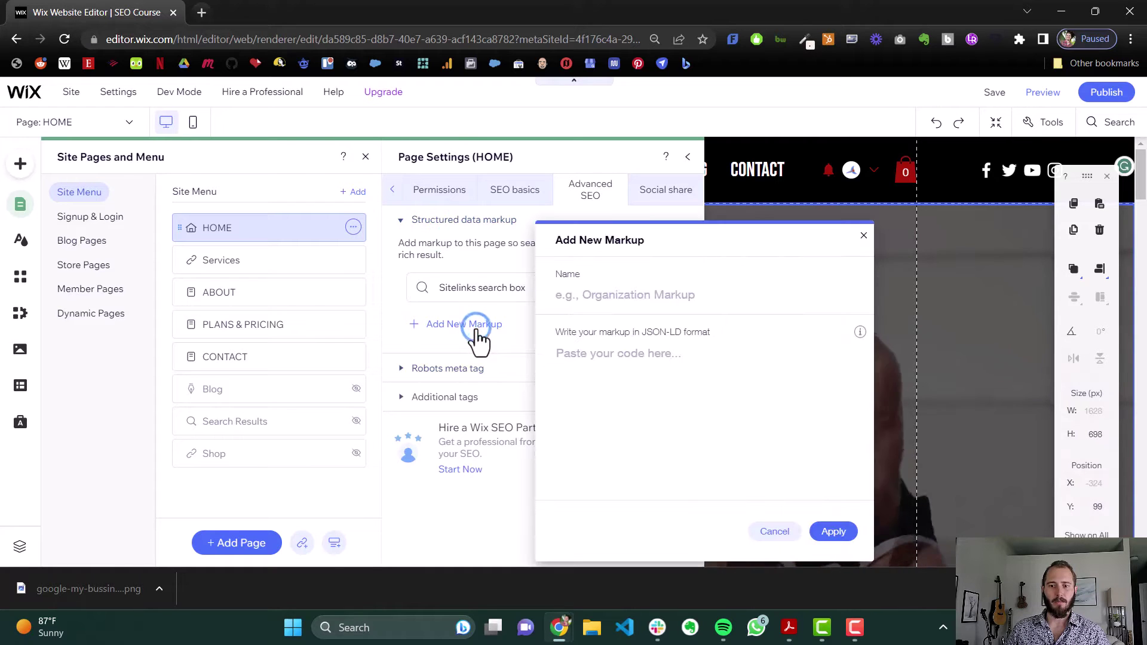
Name the new markup 'Business Schema Markup' and bring up the JSON-LD field's info help
left_click(652, 291)
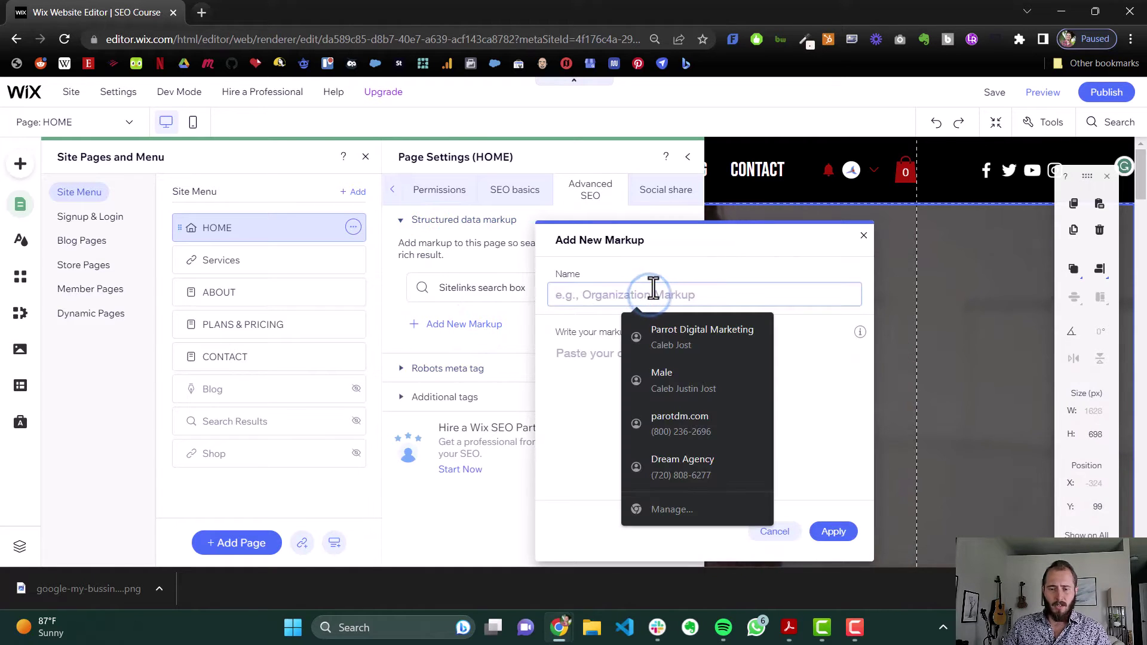
type("B")
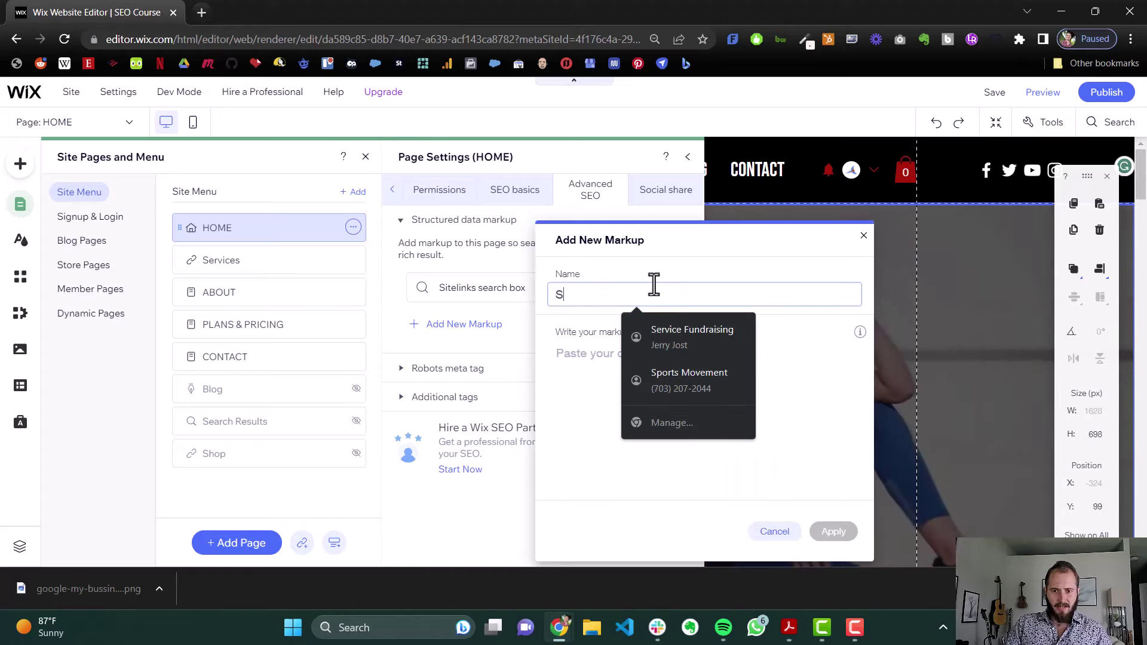
key("BackSpace")
type("Business Schema Markup")
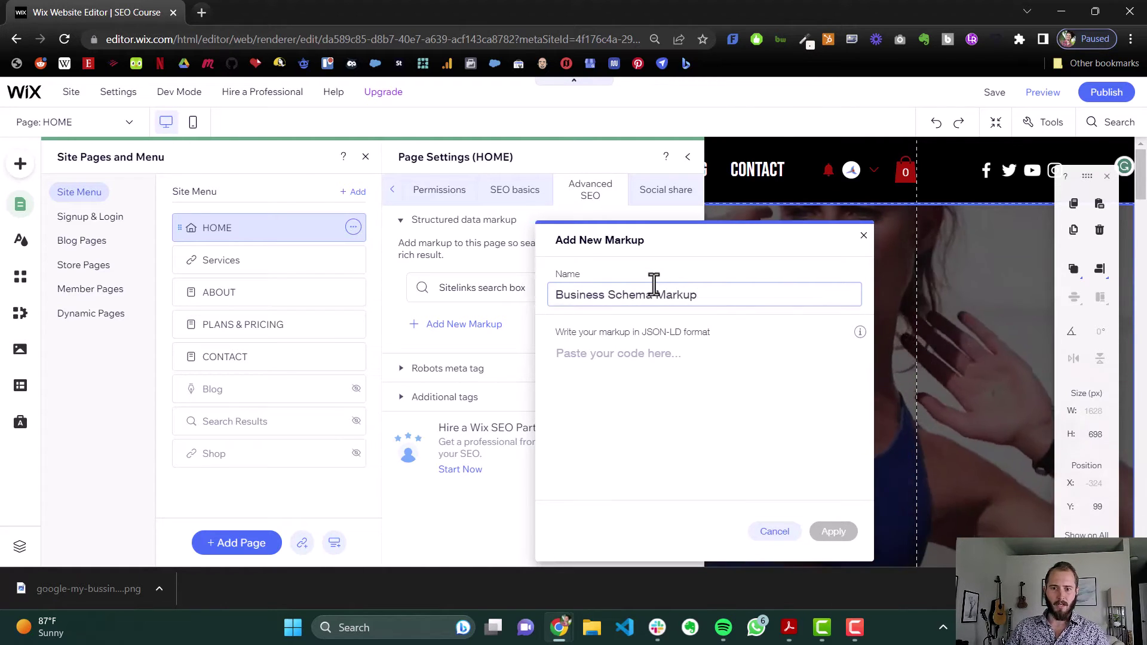
left_click(643, 383)
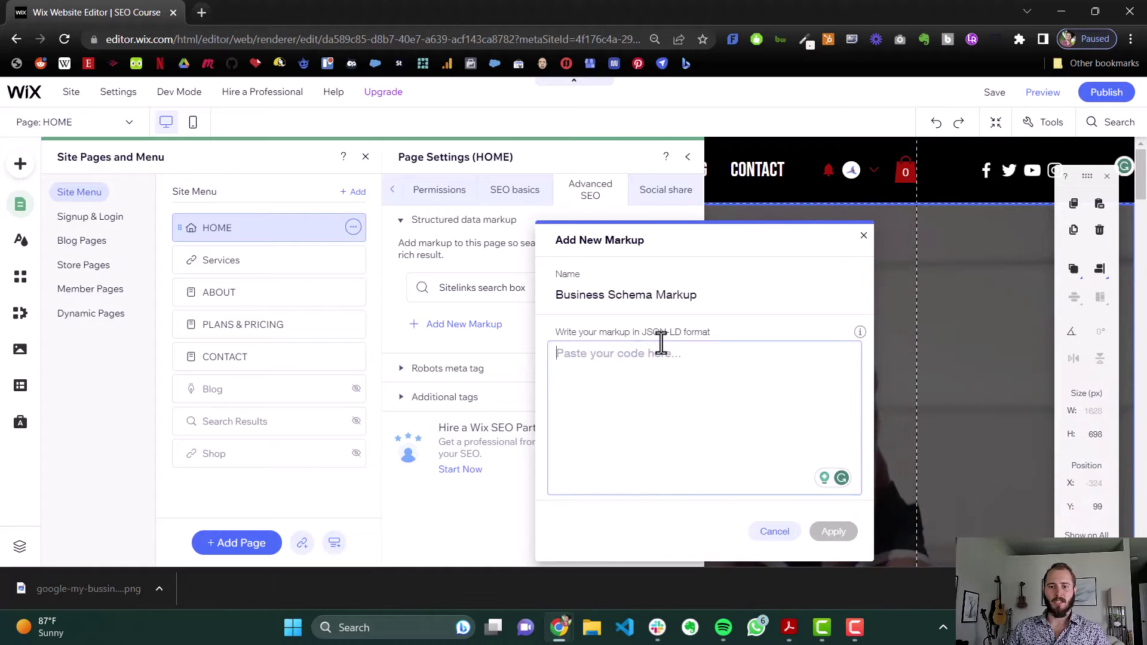
mouse_move(859, 333)
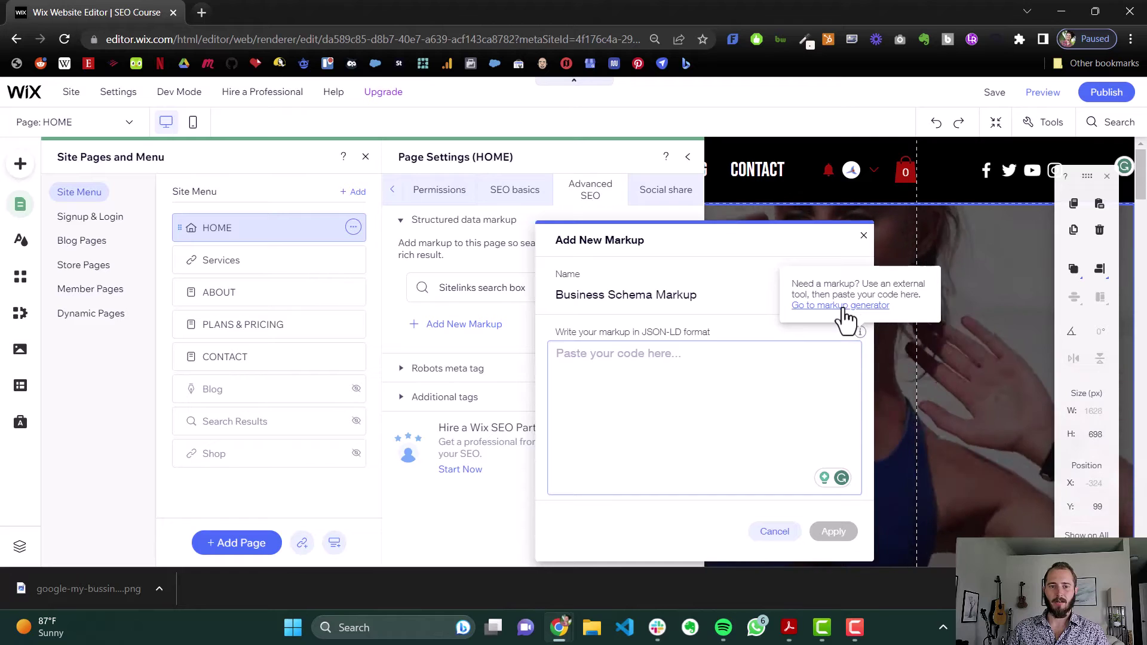
Open Merkle's Schema Markup Generator, accept cookies, and choose the Local Business schema type
left_click(844, 306)
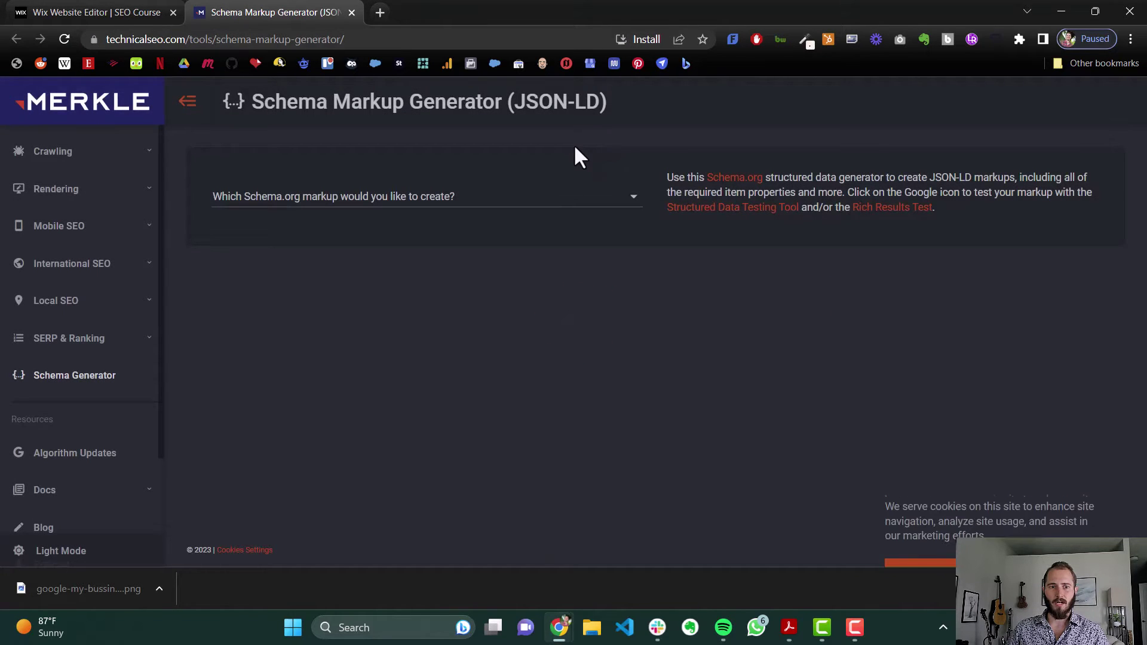
left_click(172, 59)
left_click(406, 42)
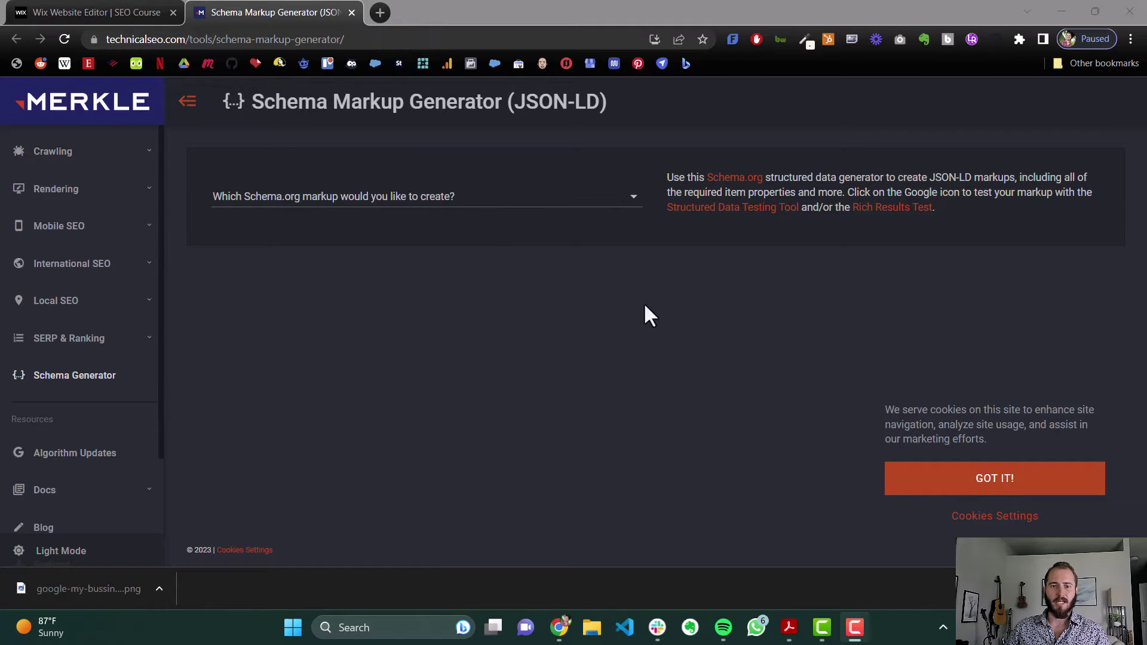
left_click(953, 487)
left_click(573, 196)
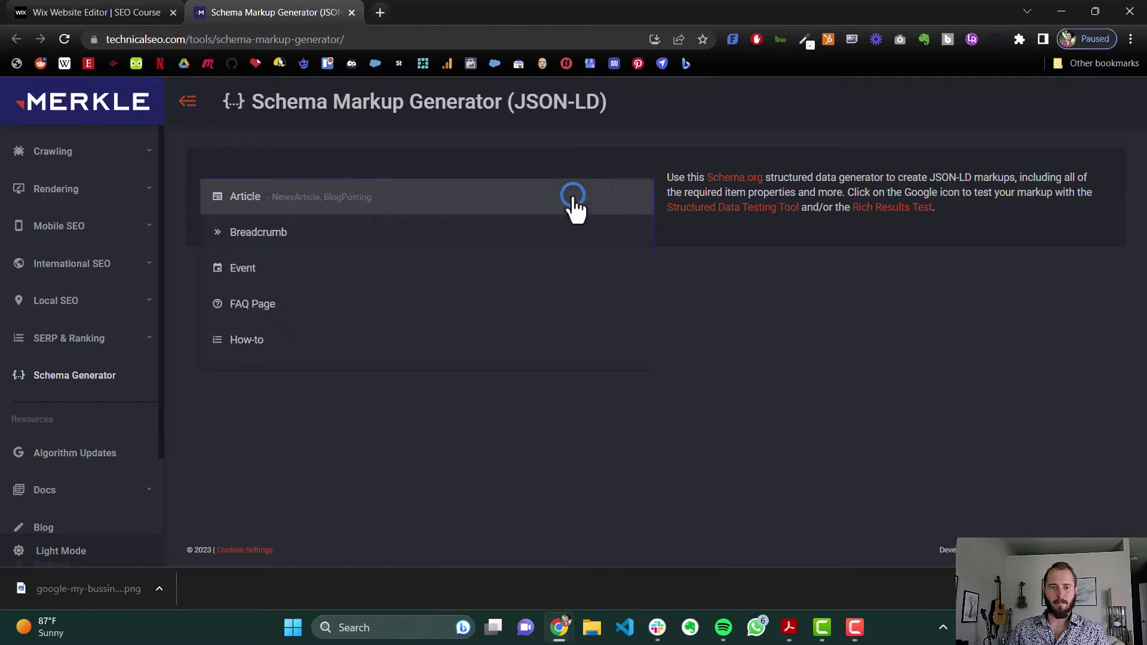
scroll(415, 244, "down", 3)
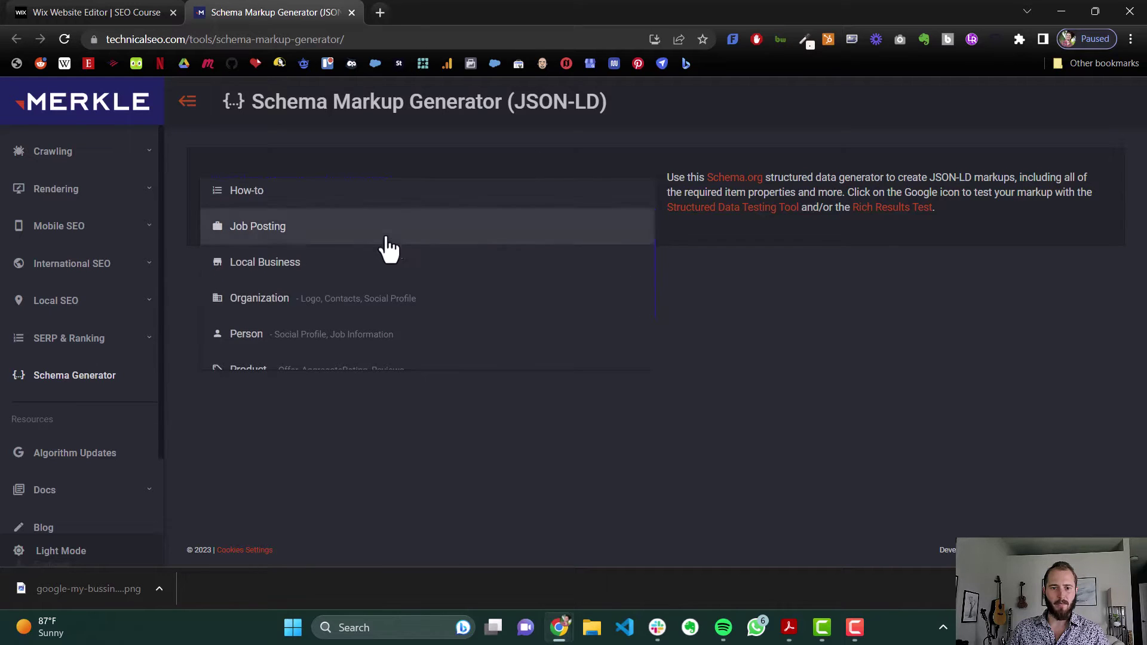
left_click(383, 262)
scroll(532, 224, "down", 1)
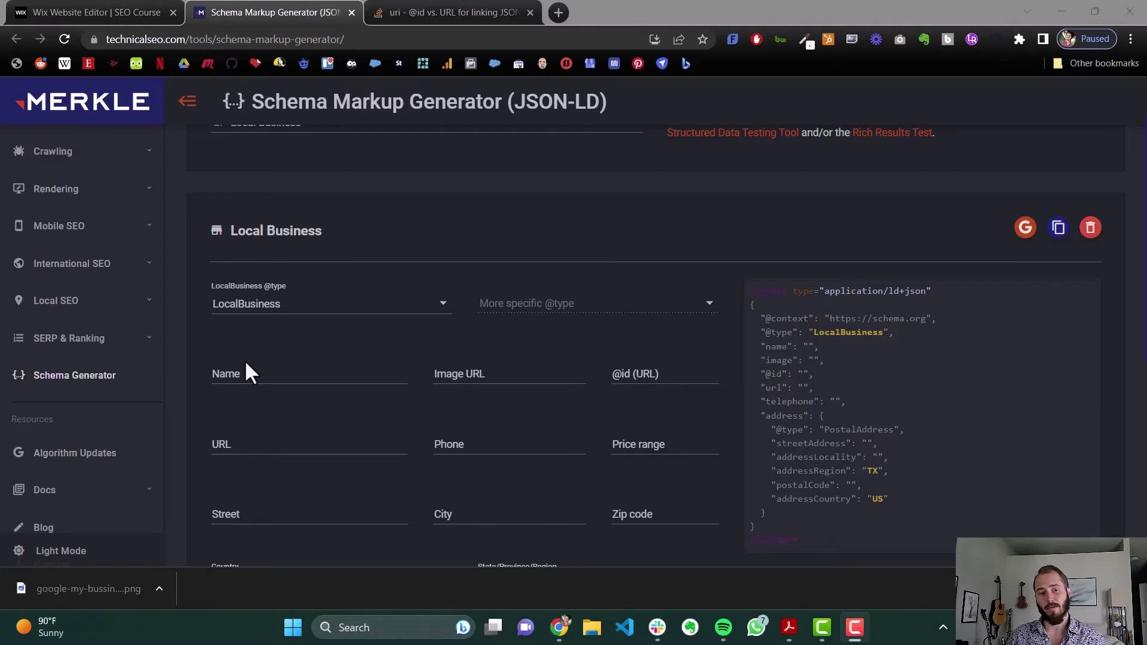
Enter the business name in the Local Business Name field, then return to Wix
left_click(249, 376)
type("Lesley Adams Personal Training")
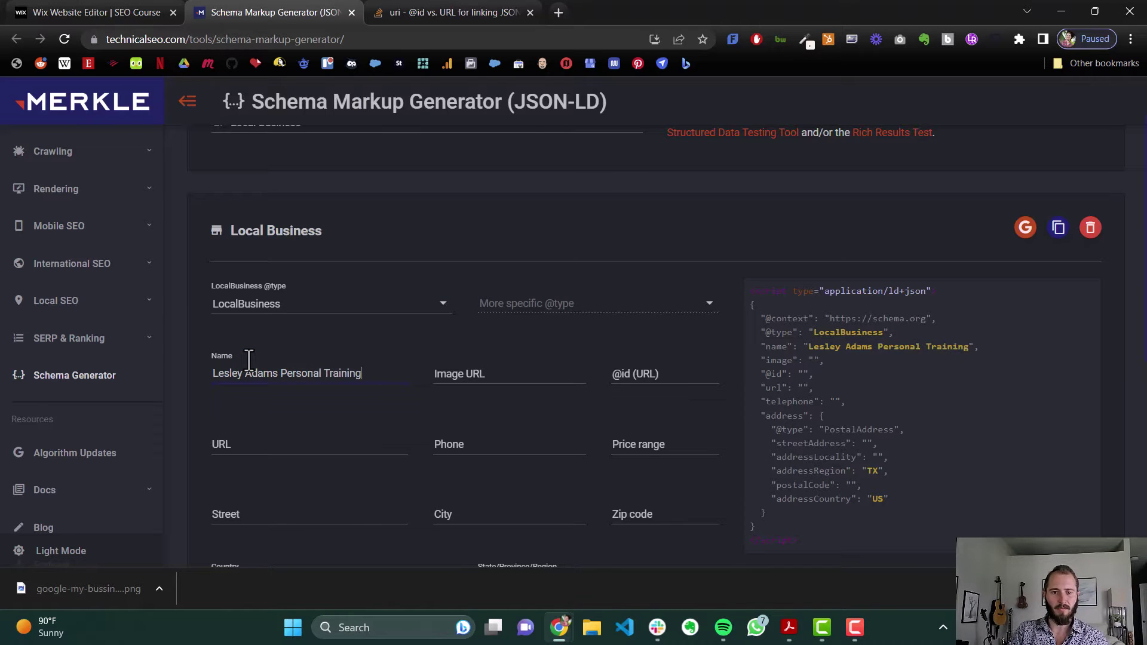
key("Tab")
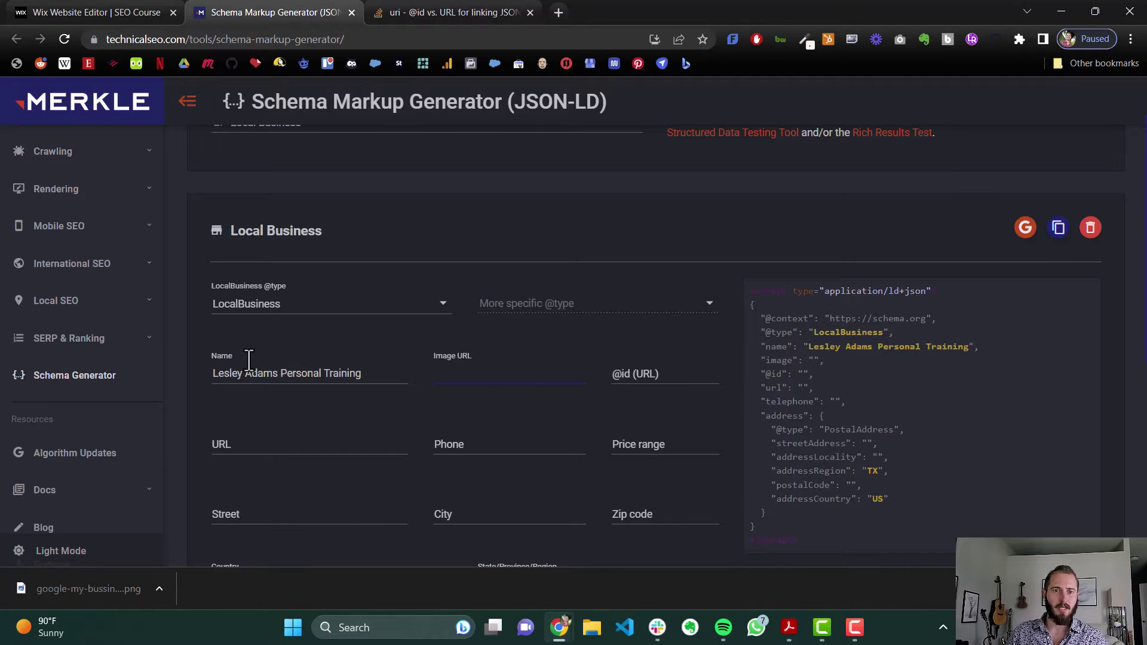
left_click(81, 8)
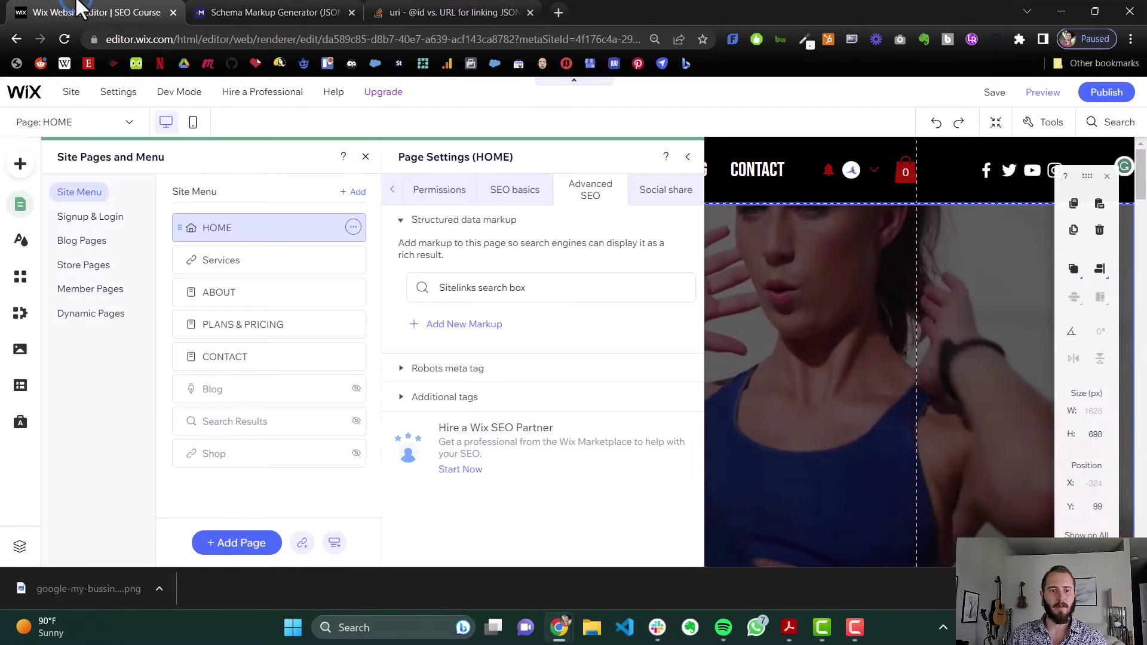
Copy the URL of the site image pexels-rfstudio-3820296.jpg from Wix's media library
left_click(21, 353)
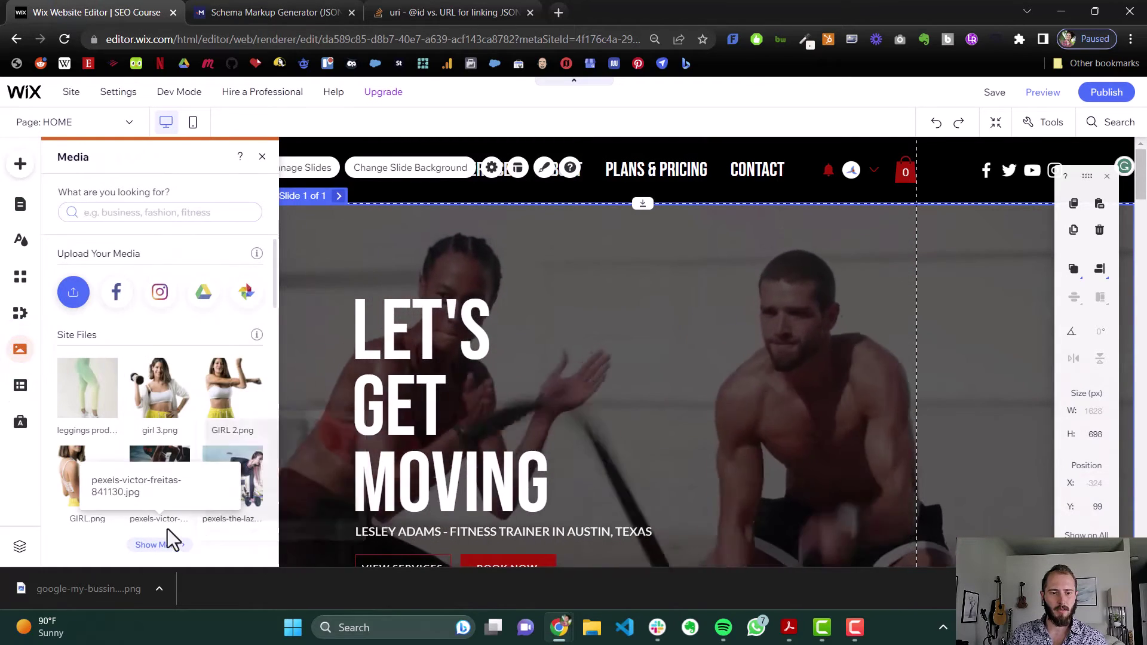
left_click(165, 542)
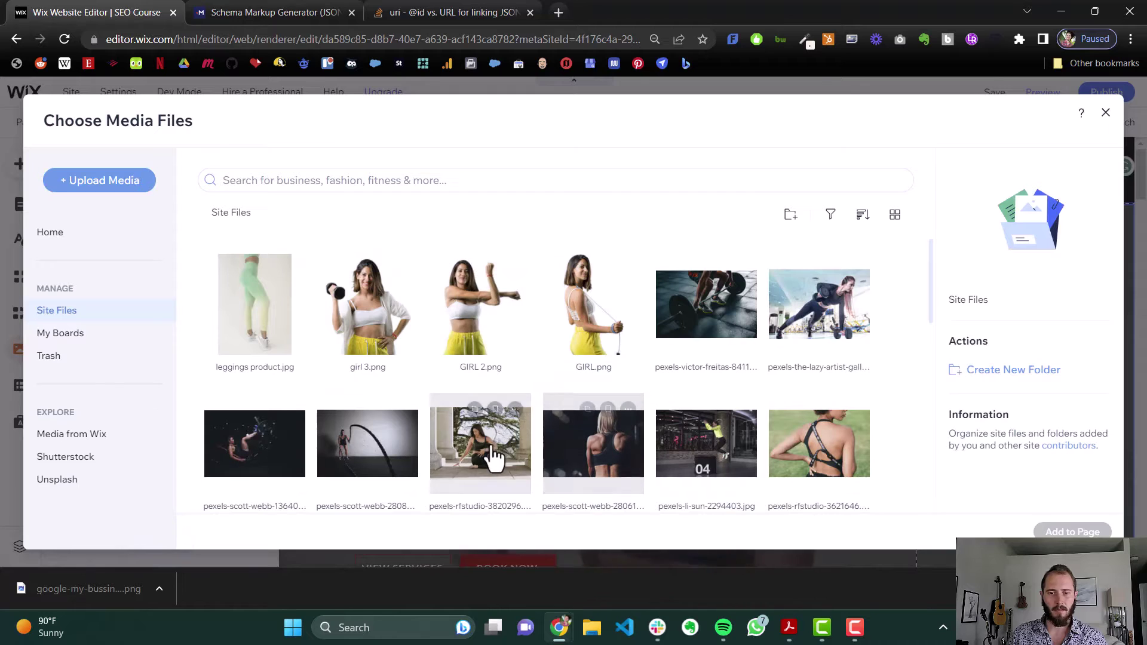
left_click(499, 434)
scroll(995, 287, "down", 2)
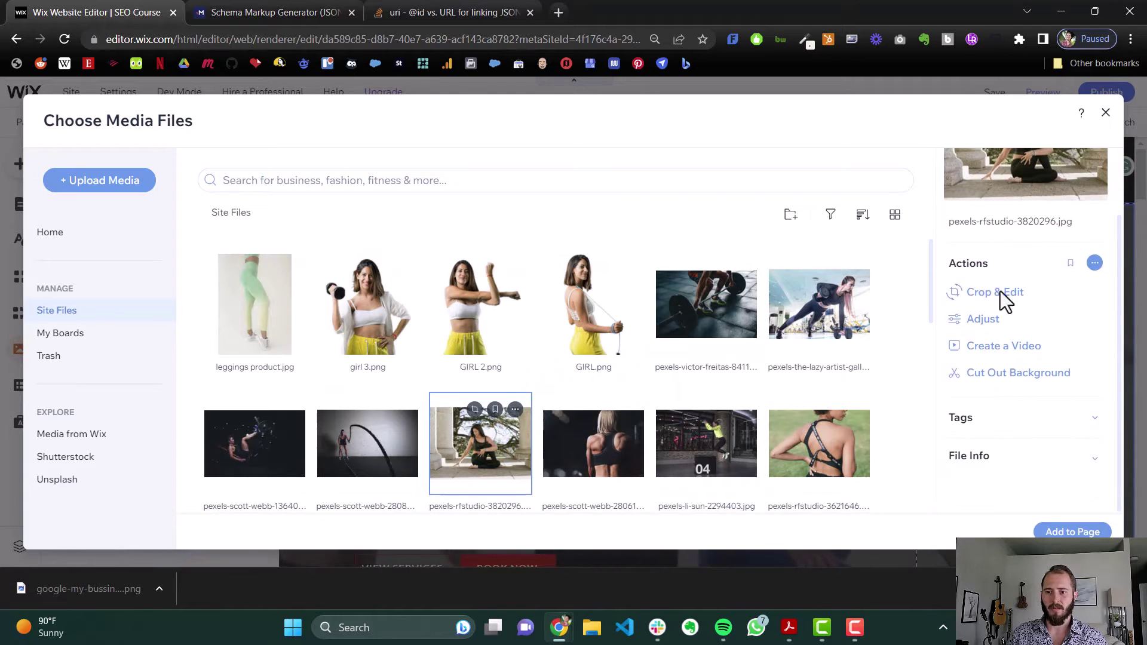
left_click(1002, 456)
scroll(1040, 239, "down", 2)
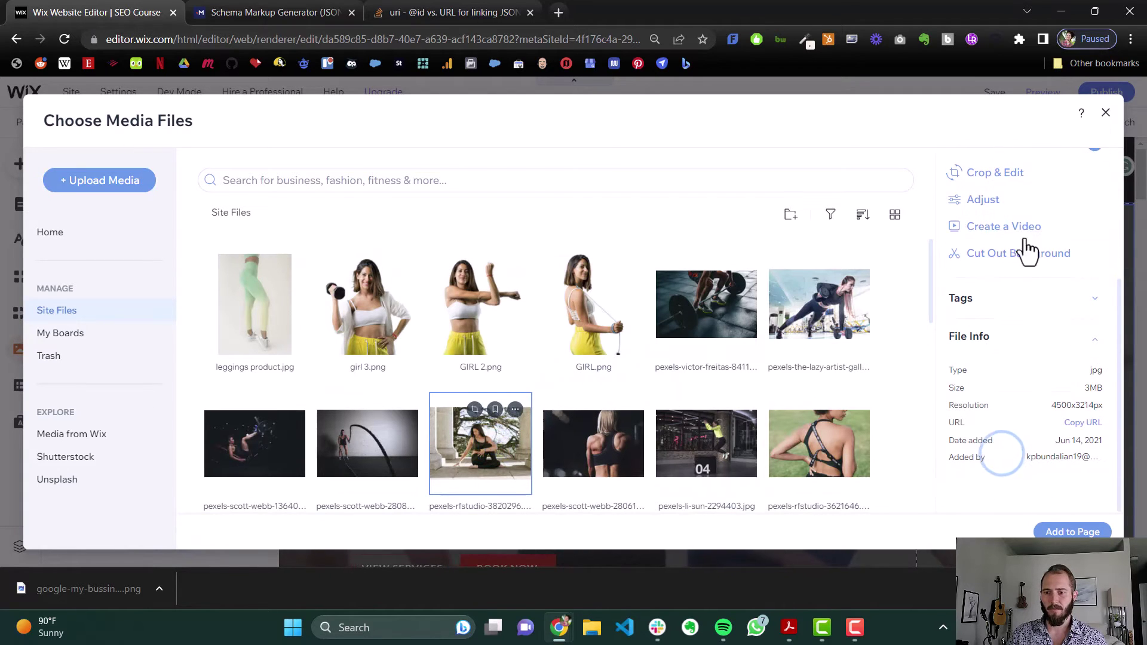
left_click(1079, 426)
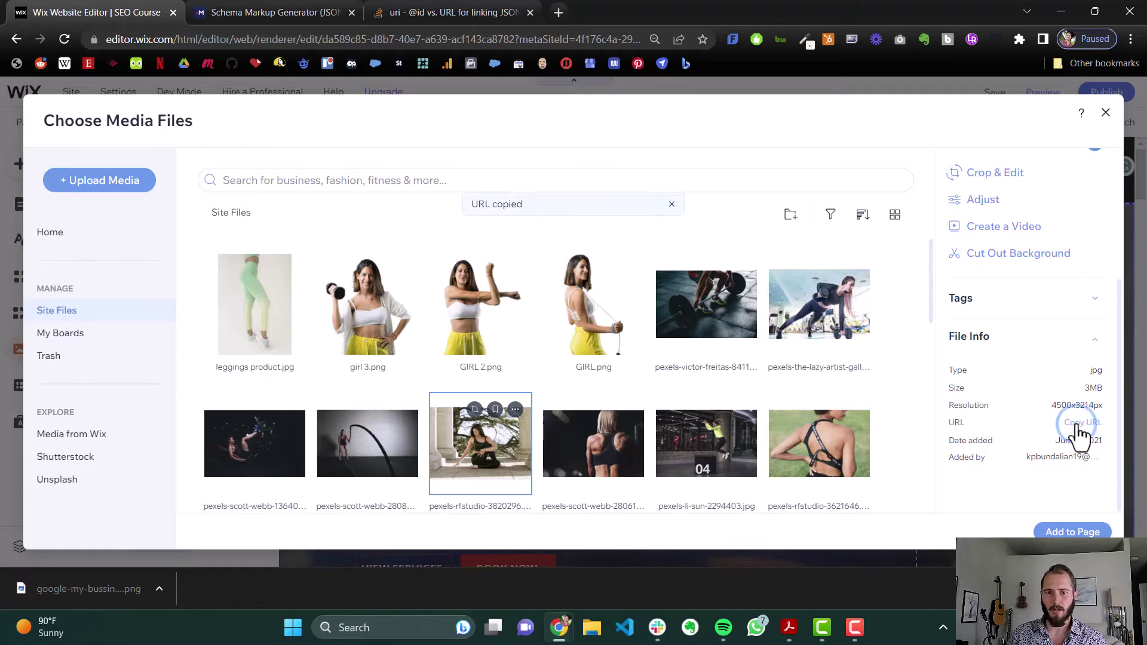
left_click(242, 9)
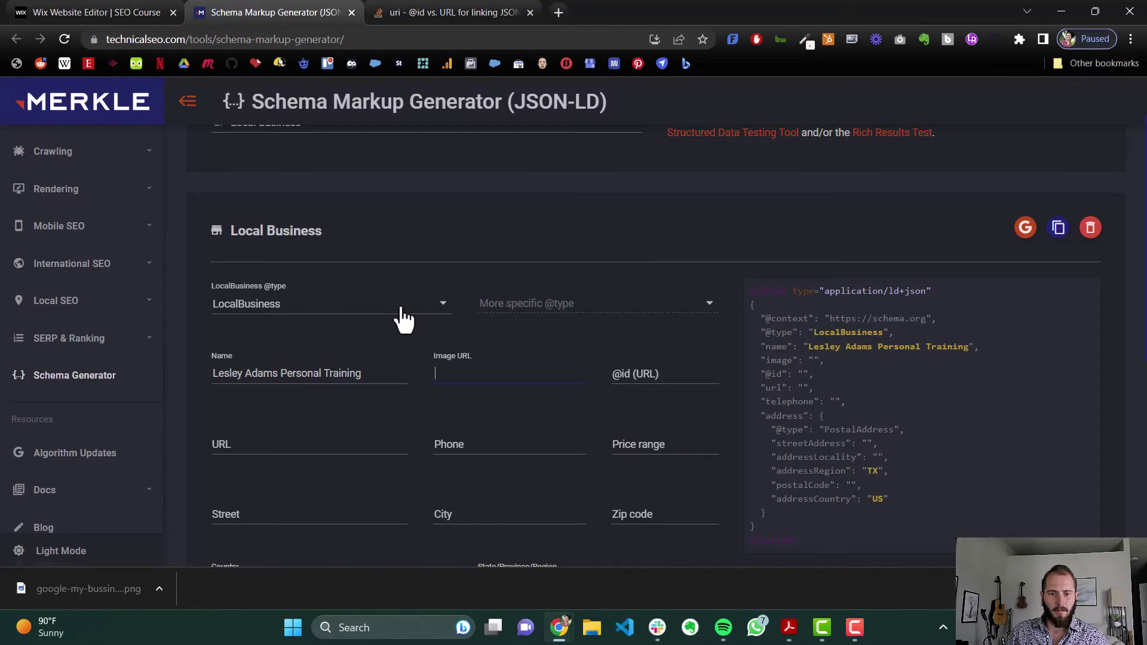
key("ctrl+v")
left_click(651, 374)
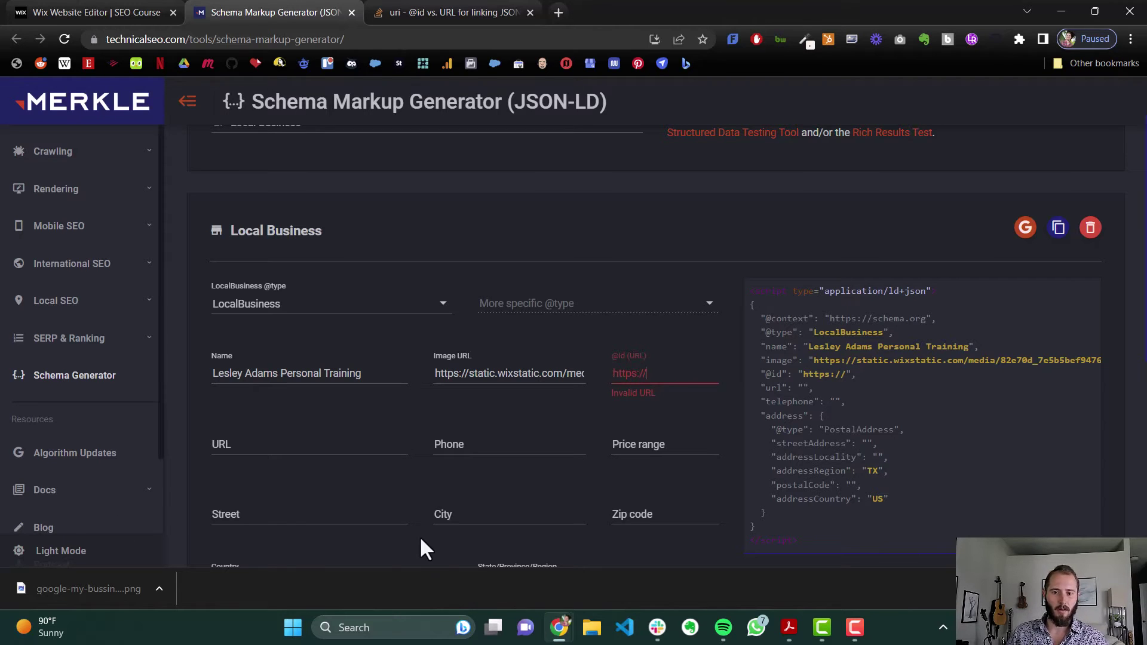
type("lesleyadams.c")
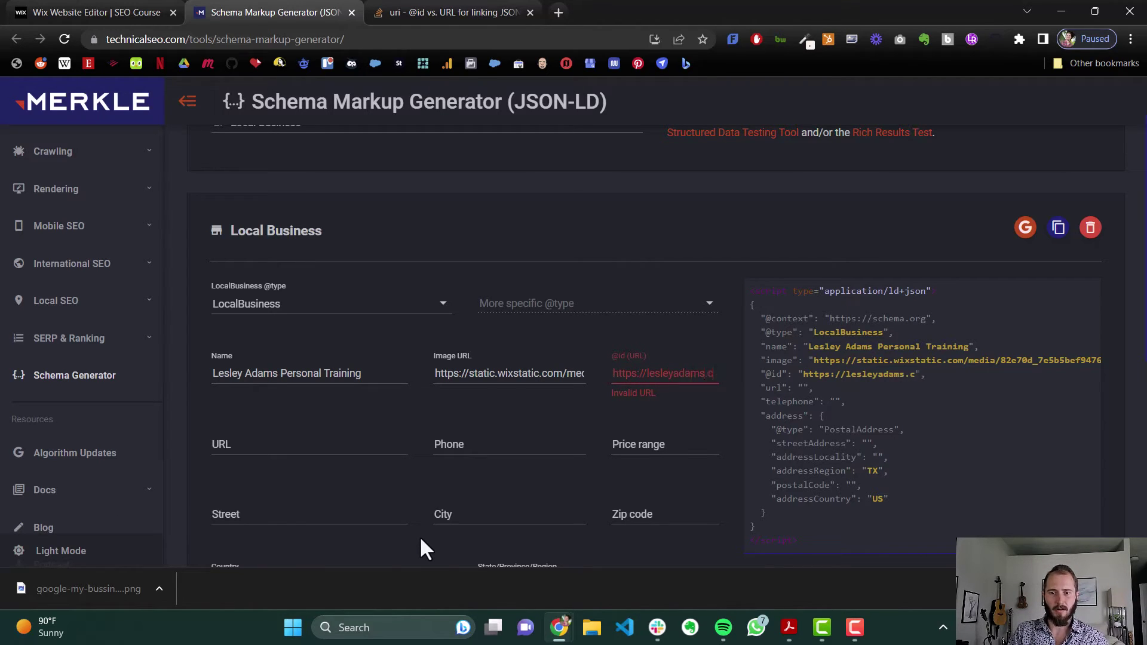
type("om")
key("ctrl+a")
key("ctrl+c")
left_click(322, 447)
key("ctrl+v")
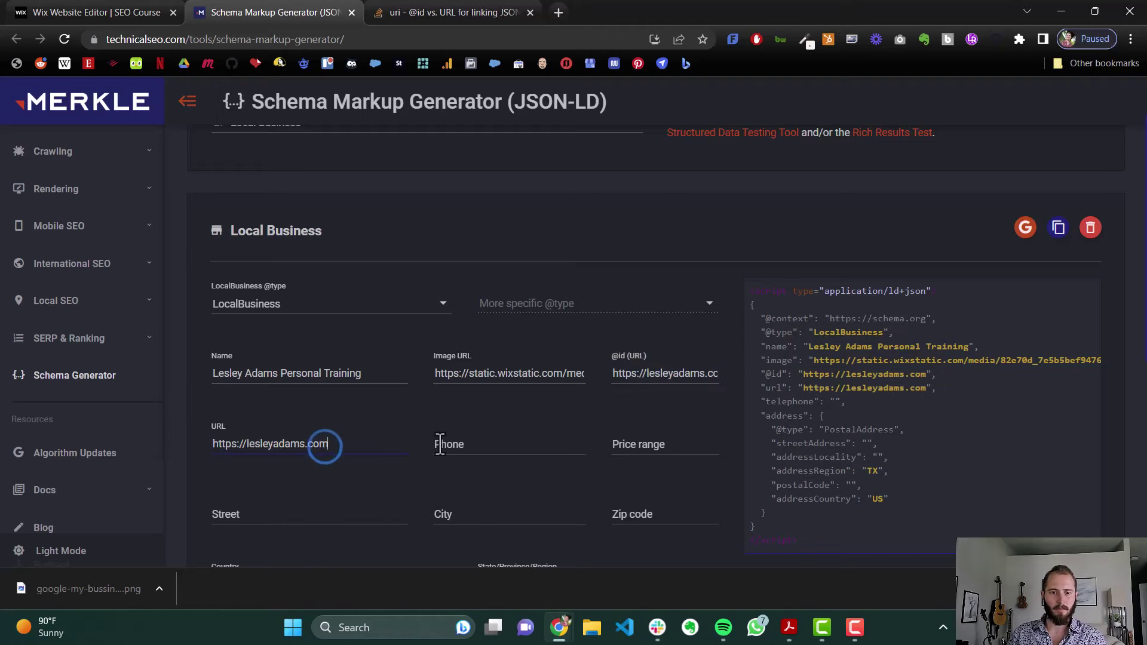
Enter the business phone number, a $$ price range, and the street address and zip code
left_click(441, 444)
type("123")
type("-456-7890")
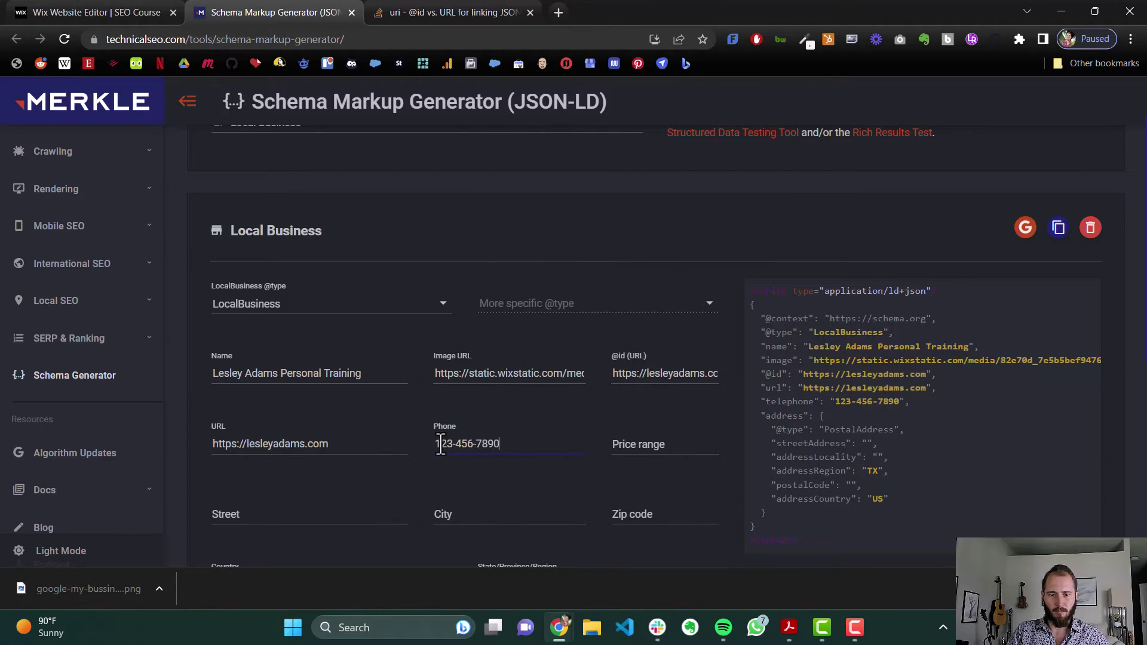
key("Tab")
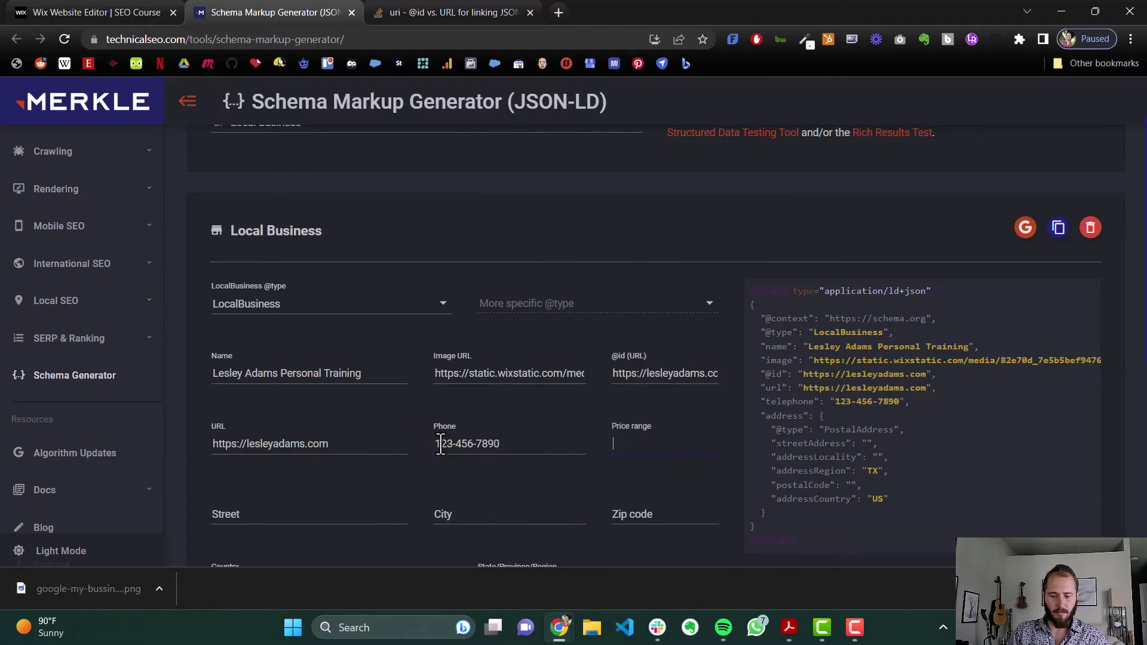
type("$$")
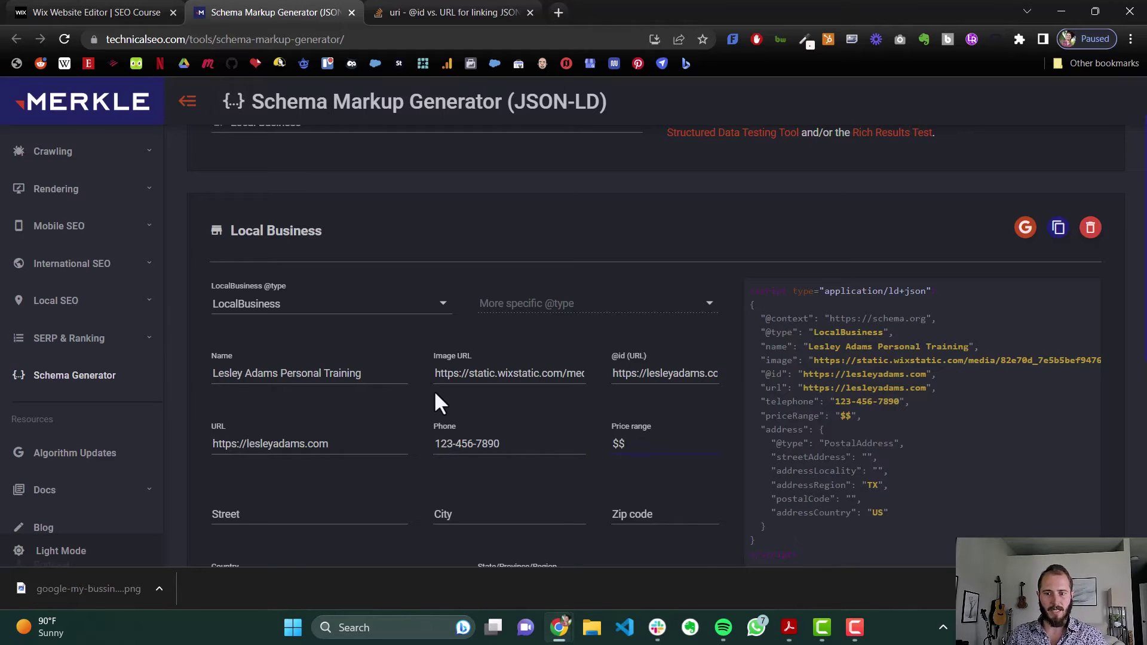
scroll(439, 383, "down", 1)
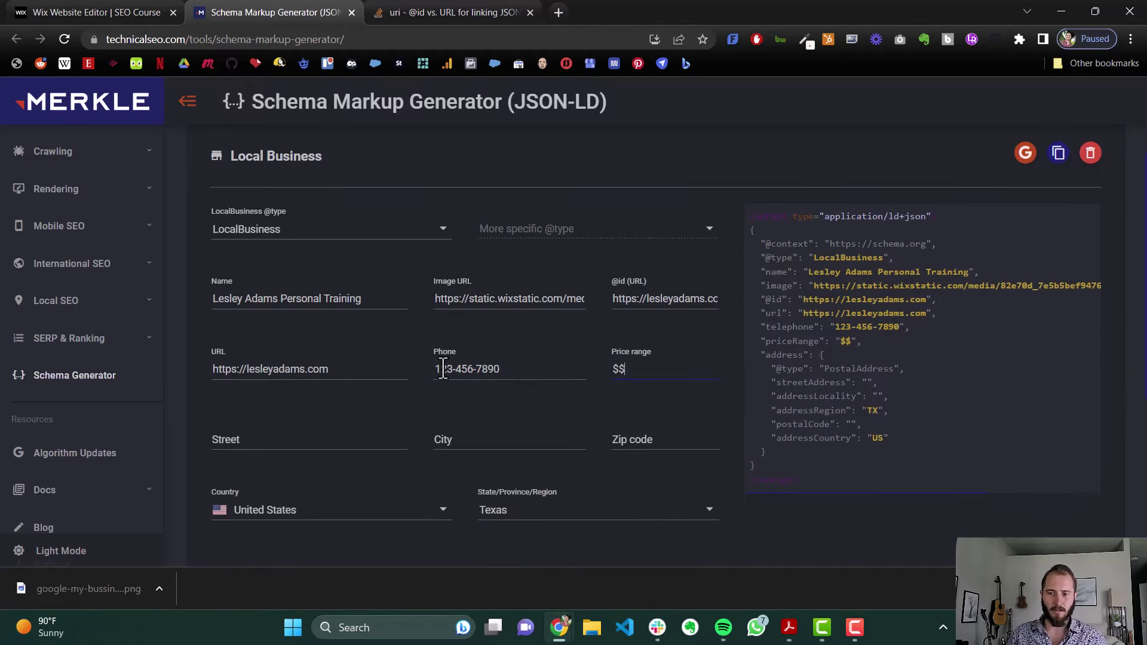
left_click(366, 436)
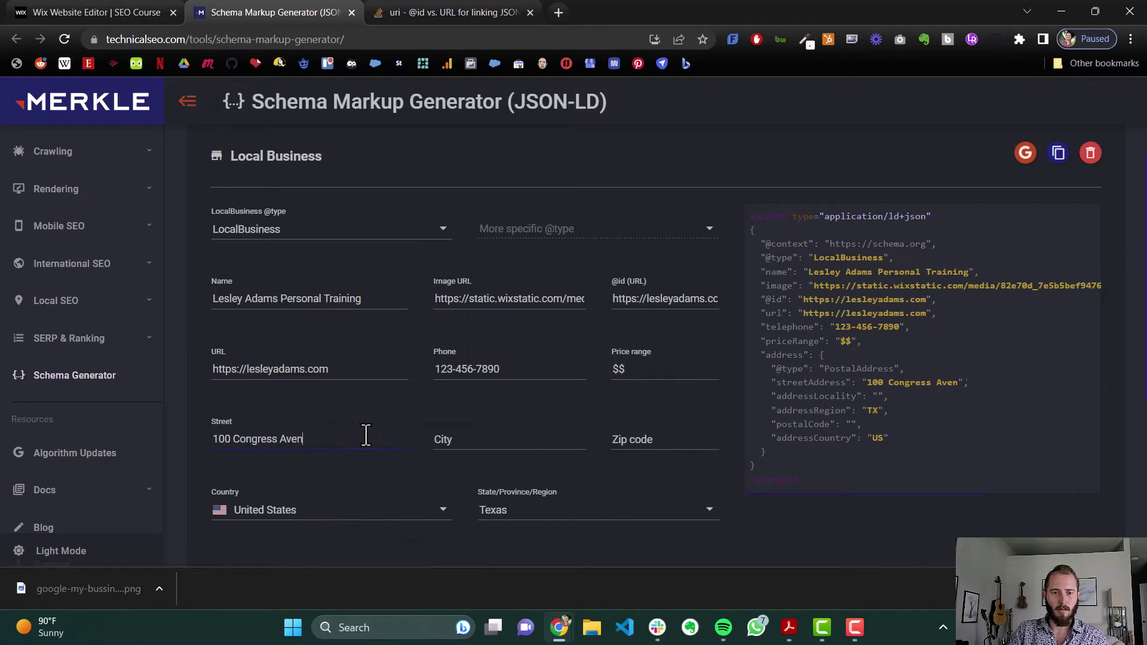
type("Austin")
key("Tab")
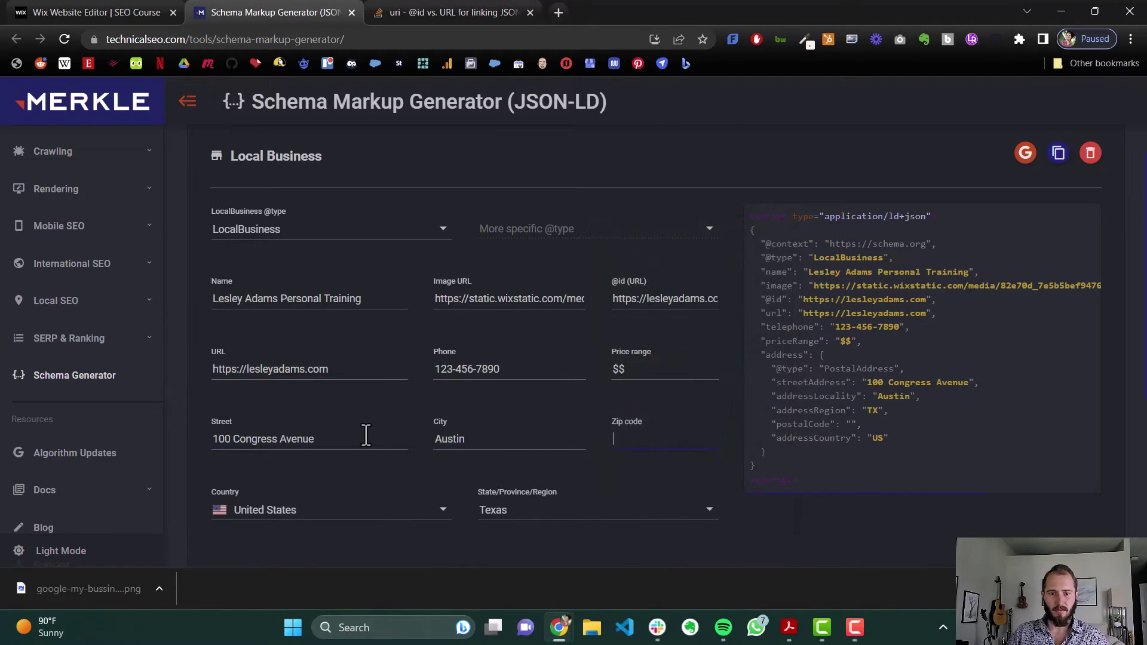
type("78702")
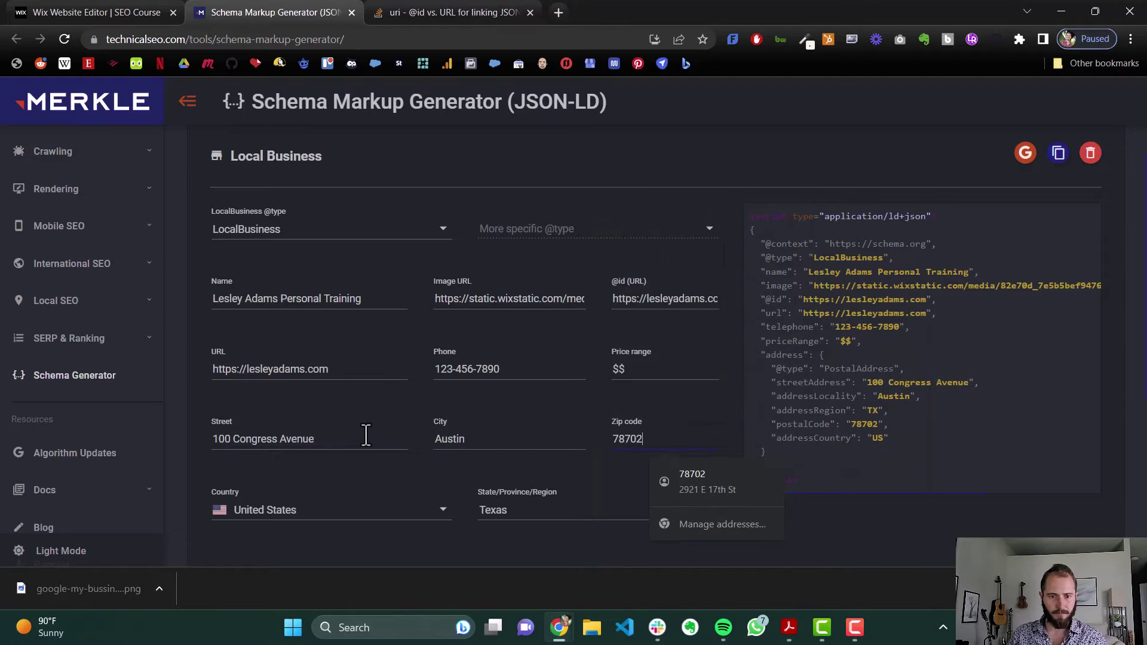
scroll(364, 359, "down", 1)
scroll(359, 340, "down", 2)
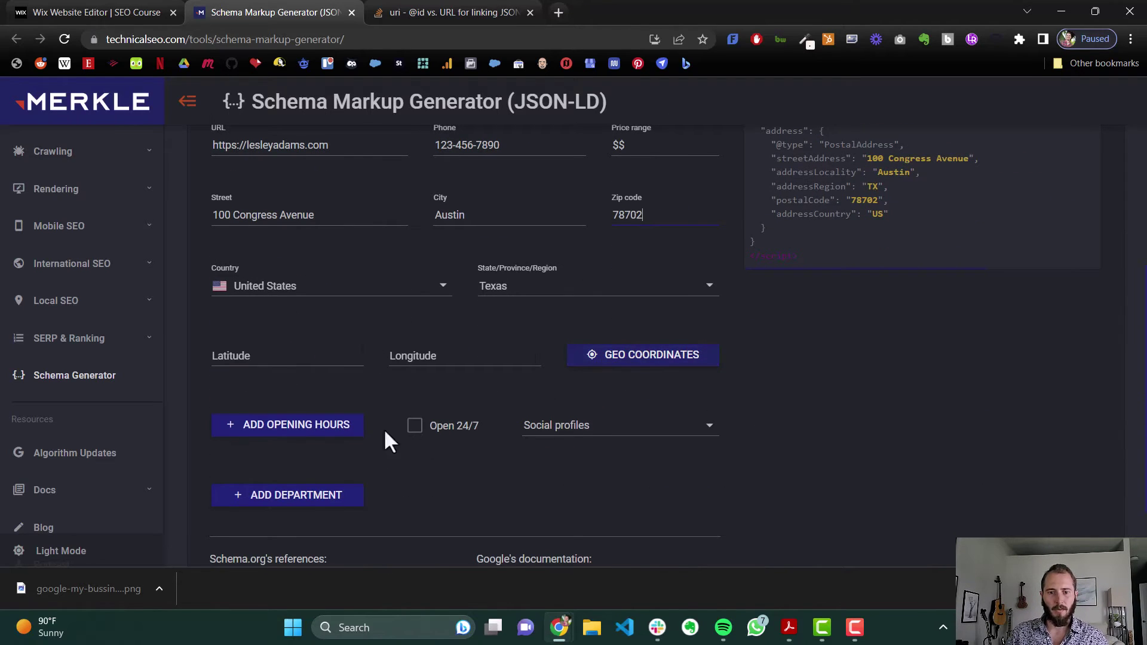
Mark the business open 24/7 and add Facebook and Instagram social profiles
left_click(415, 425)
left_click(693, 429)
left_click(660, 387)
left_click(630, 465)
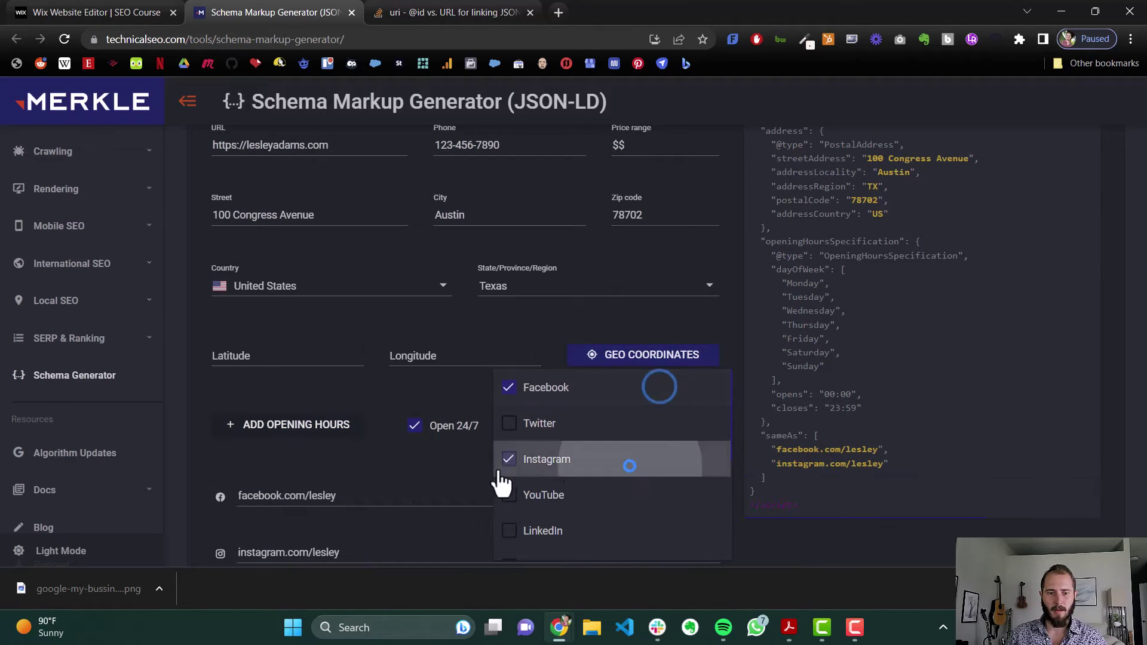
left_click(371, 494)
Copy the finished Local Business JSON-LD markup
scroll(371, 404, "down", 2)
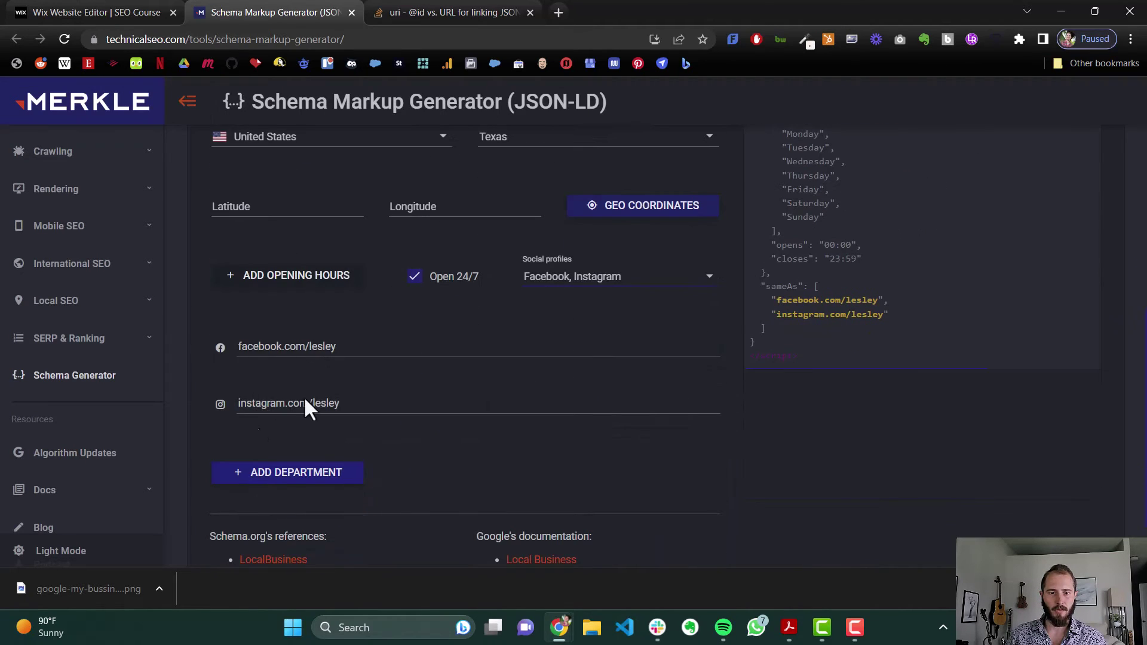
scroll(344, 375, "down", 1)
scroll(430, 366, "up", 6)
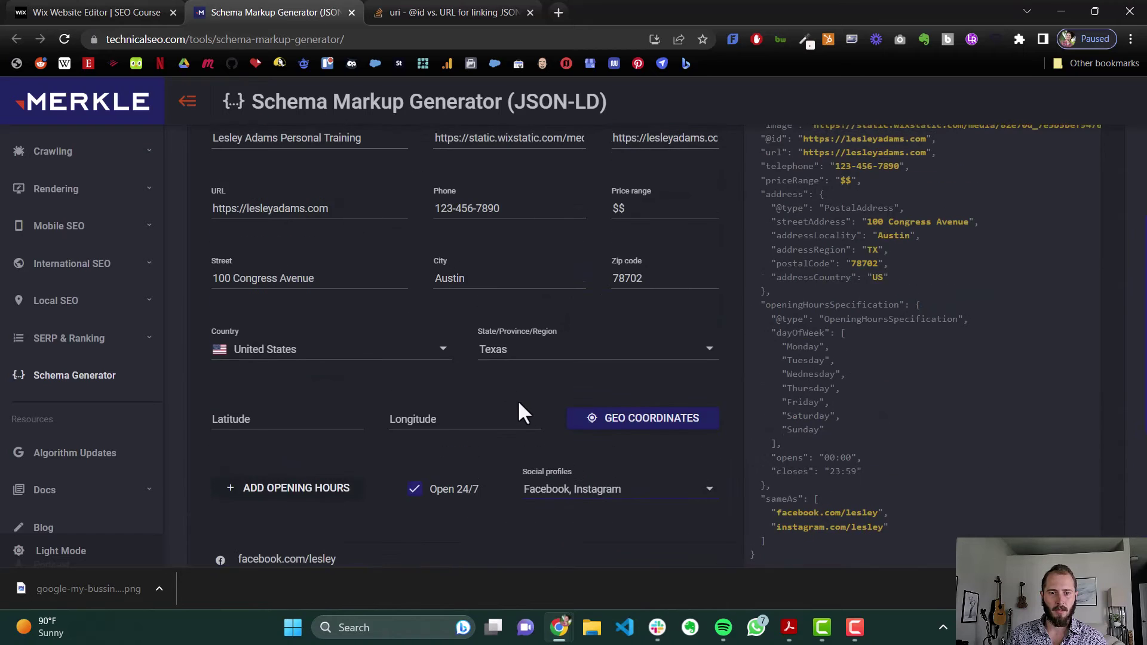
scroll(482, 425, "up", 1)
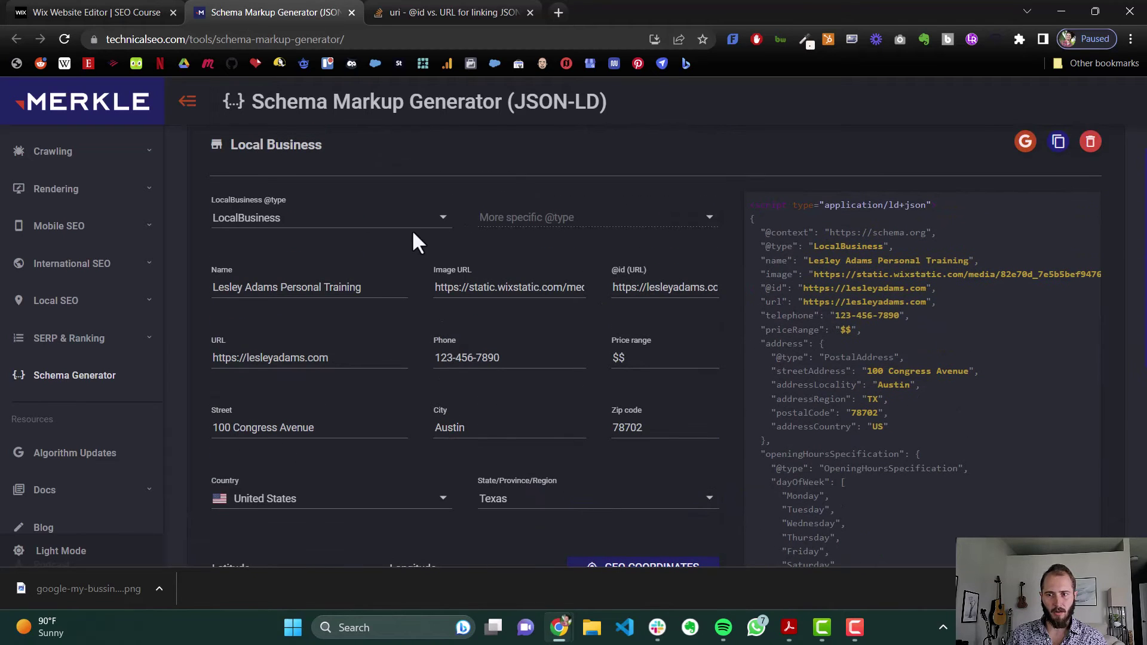
scroll(901, 236, "up", 1)
left_click(1059, 216)
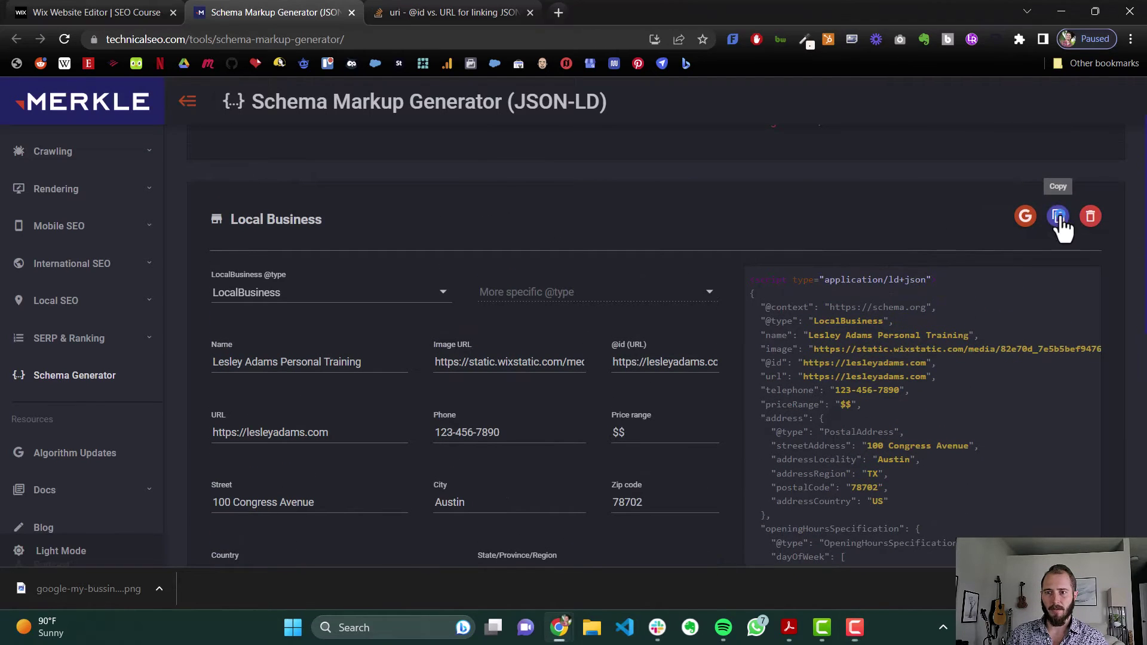
Back in Wix, start a new structured data markup in the HOME page's Advanced SEO
left_click(114, 12)
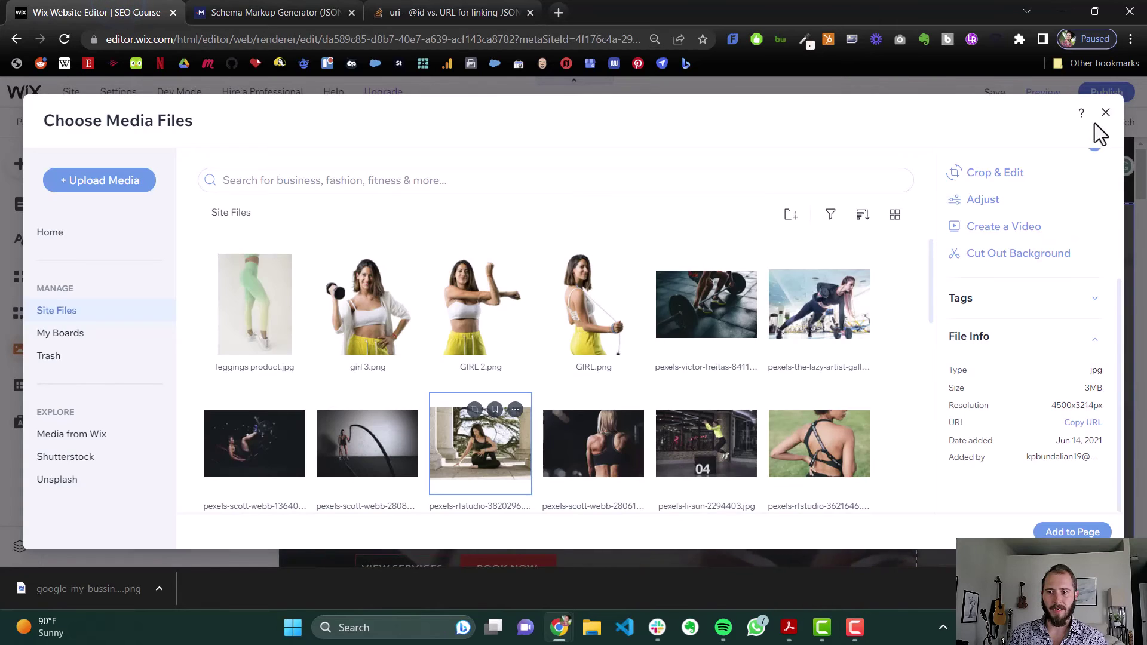
left_click(1099, 110)
left_click(21, 204)
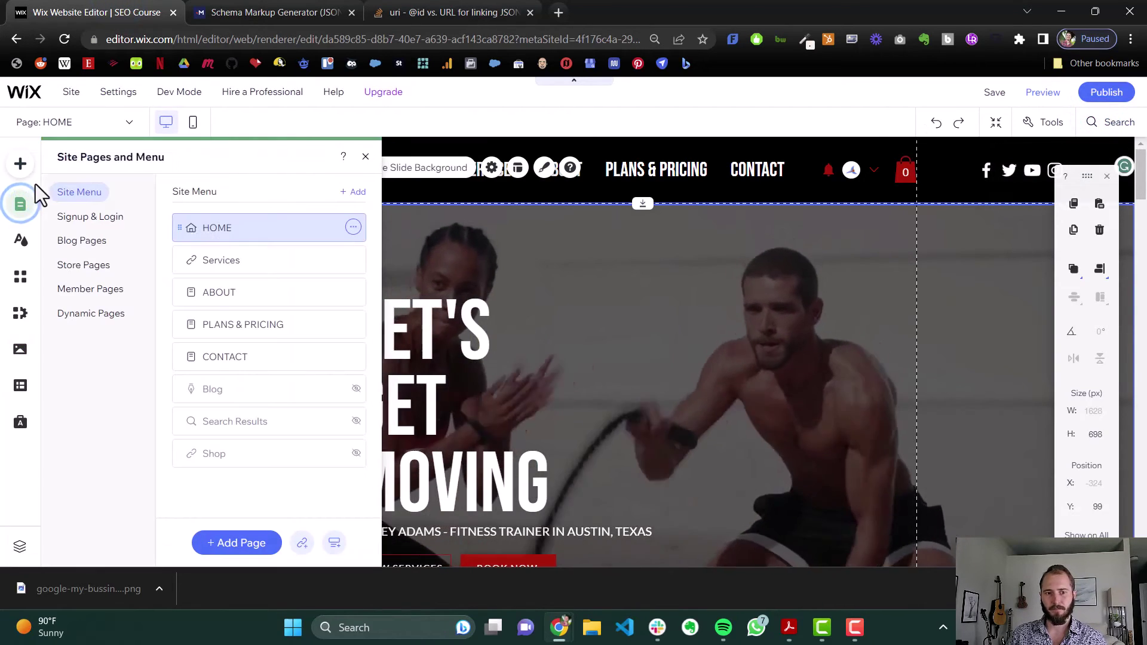
left_click(353, 227)
left_click(402, 246)
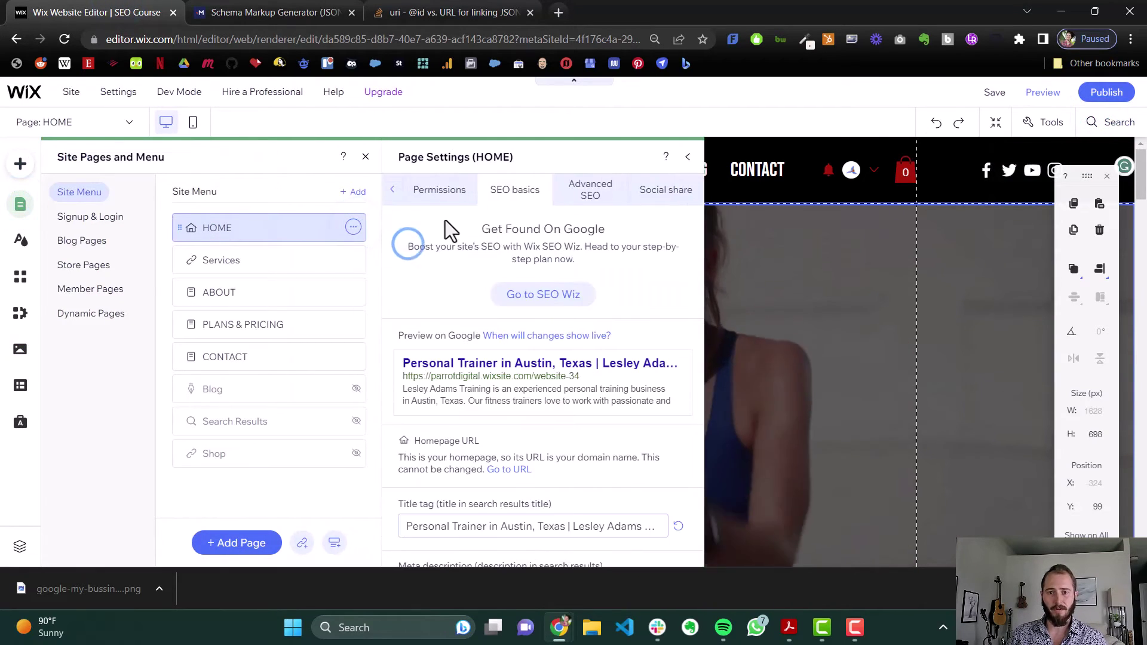
left_click(575, 195)
left_click(400, 220)
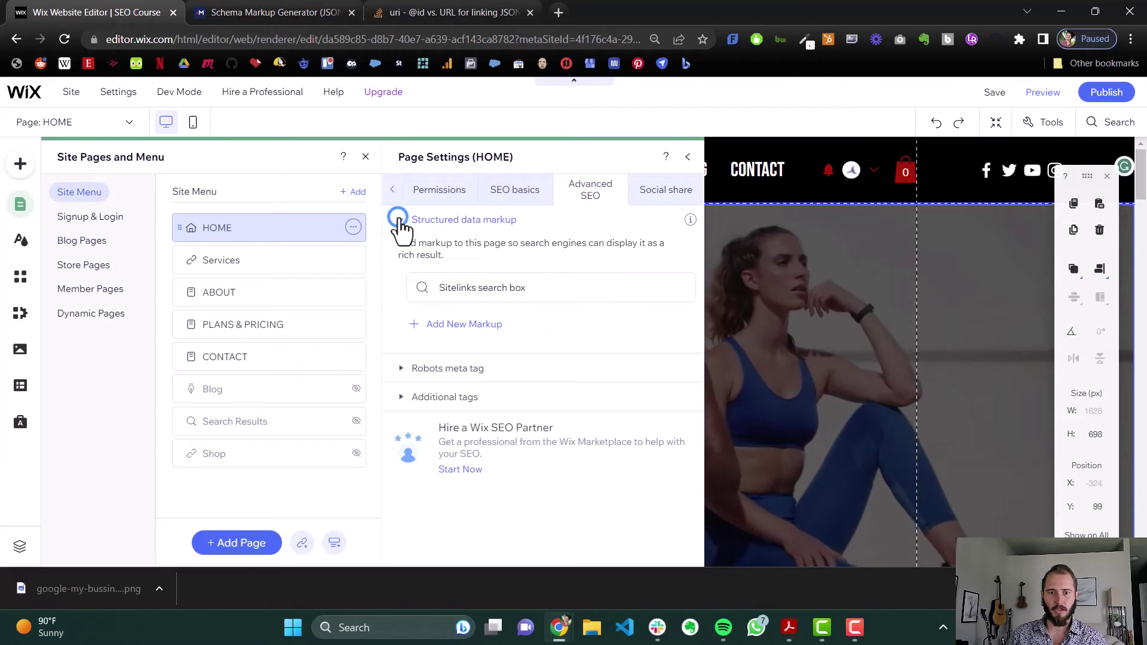
left_click(478, 328)
Name it 'Business Schema Markup', paste the copied JSON-LD, and apply it
left_click(653, 293)
type("Buin")
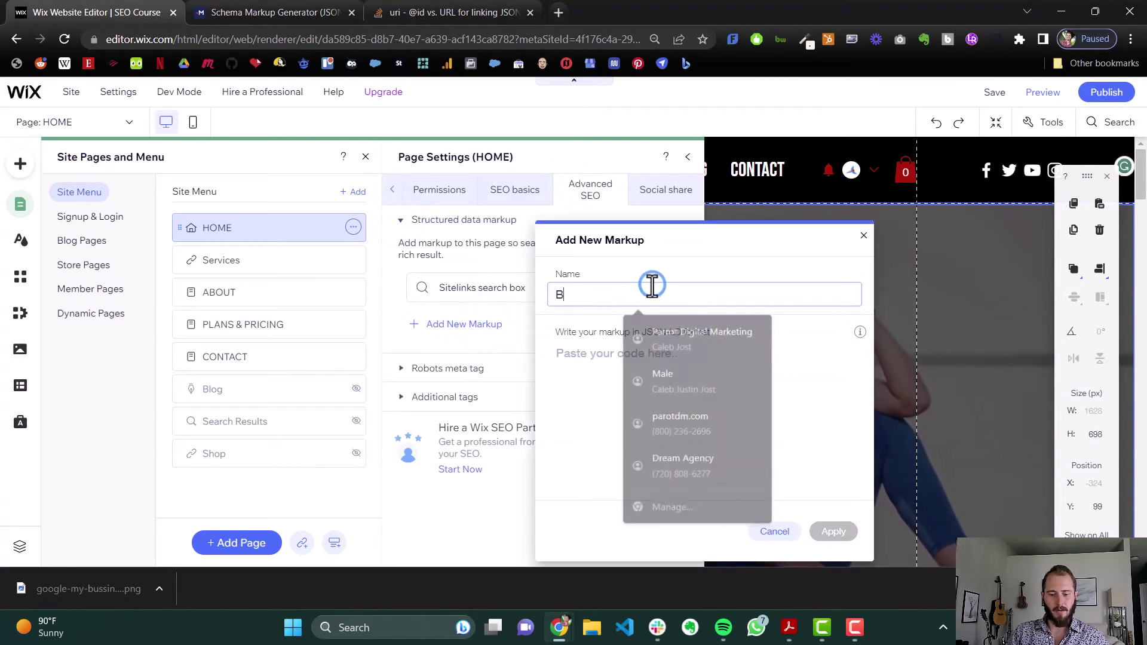
key("BackSpace")
key("BackSpace")
type("siness")
key("BackSpace")
key("BackSpace")
key("BackSpace")
key("BackSpace")
key("BackSpace")
key("BackSpace")
type("siness Schema Markup")
key("Tab")
key("ctrl+v")
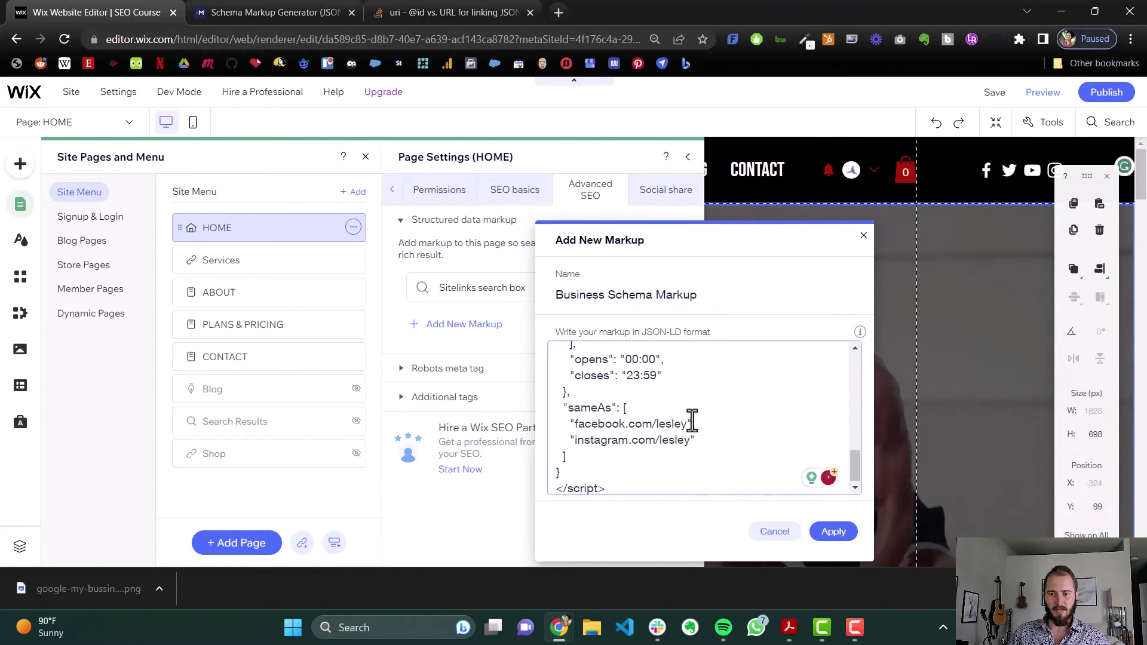
scroll(695, 420, "up", 5)
scroll(695, 420, "up", 5)
left_click(837, 529)
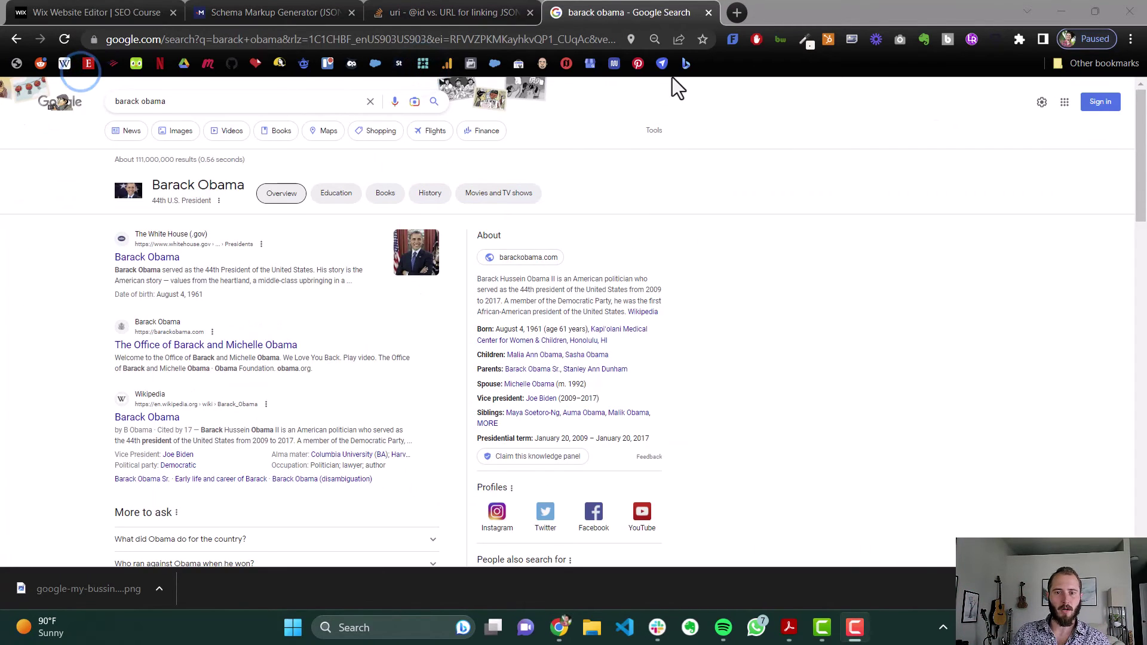
Scroll through the public figure's Google knowledge panel and its social profile links
scroll(487, 154, "down", 1)
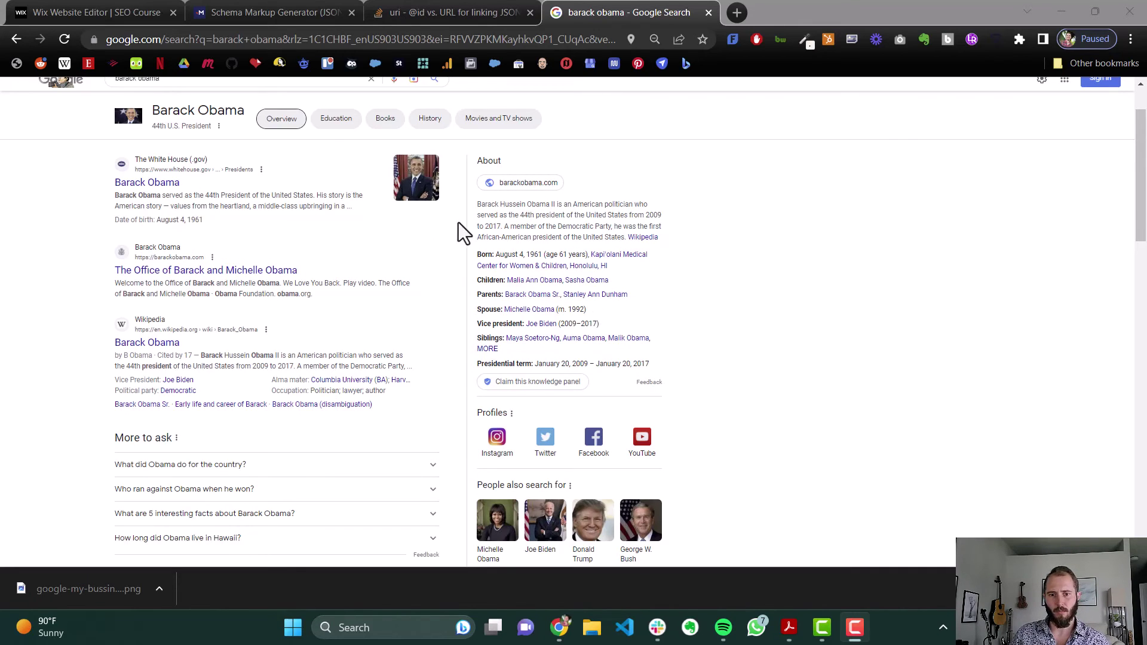
scroll(589, 245, "down", 1)
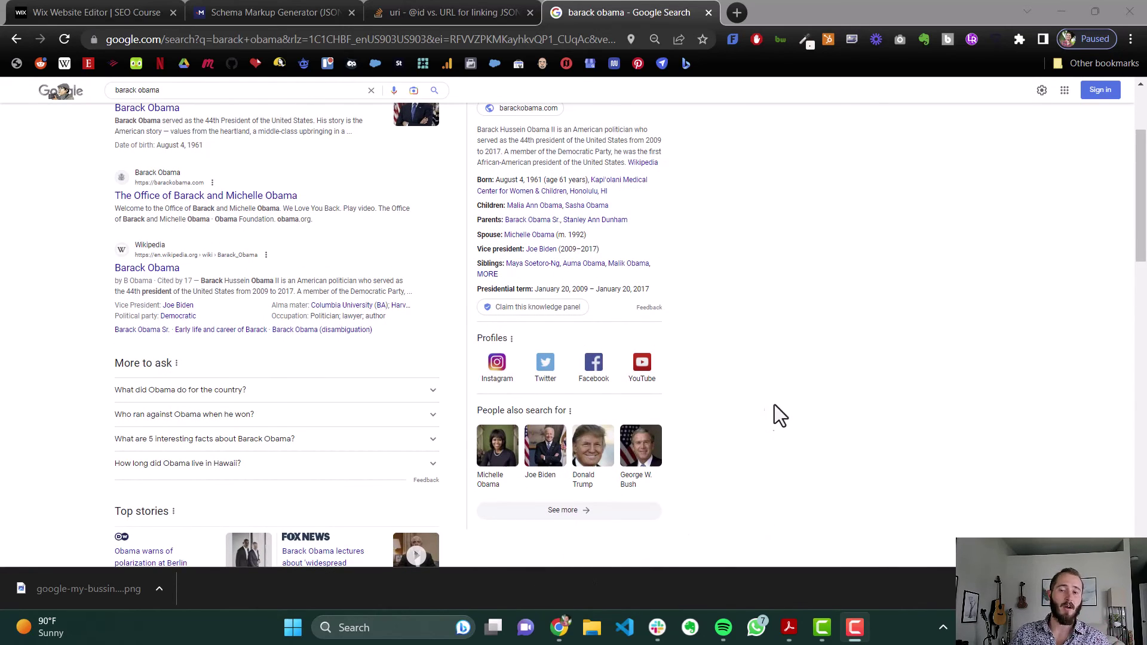
scroll(776, 404, "up", 2)
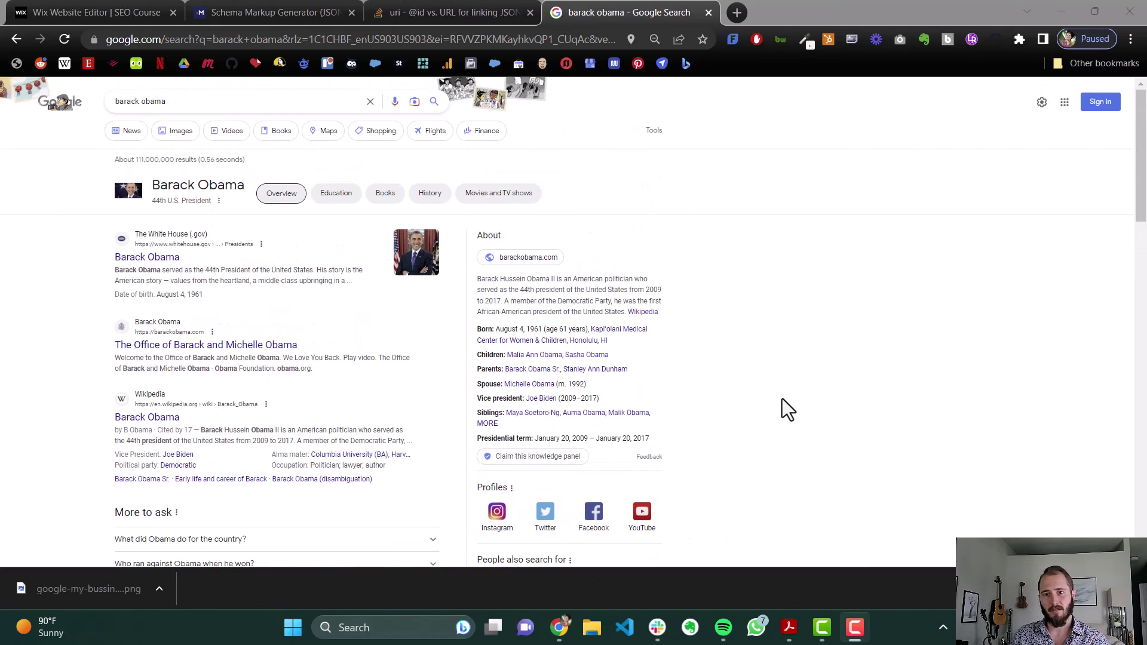